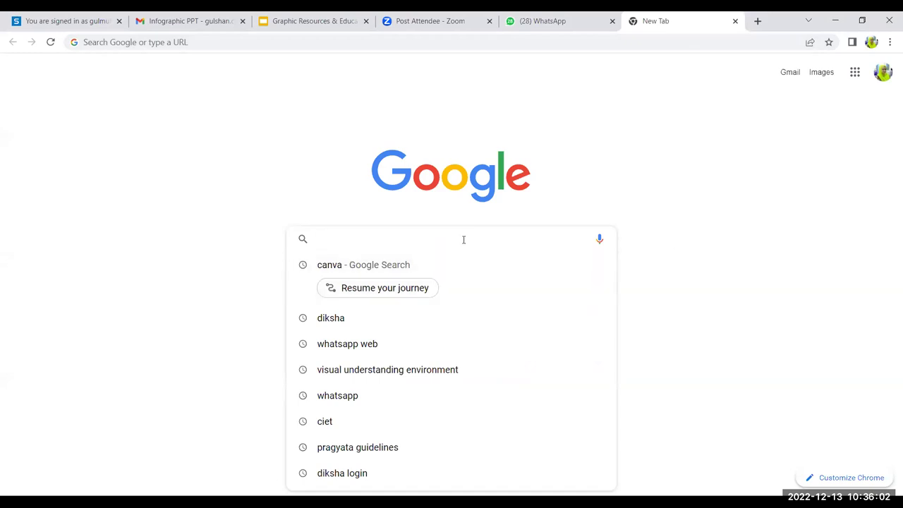
Step: Search Google for "canva" and open the official Canva website from the results
text(canva)
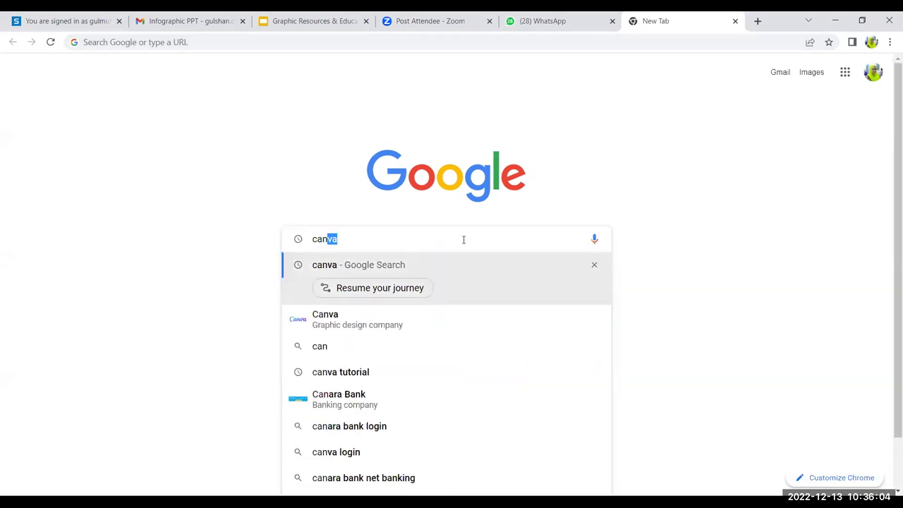
key(Return)
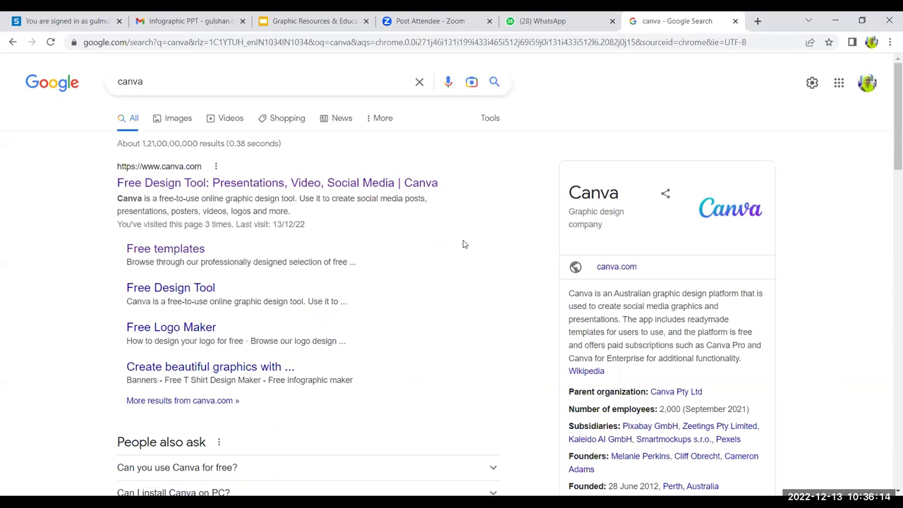
click(133, 182)
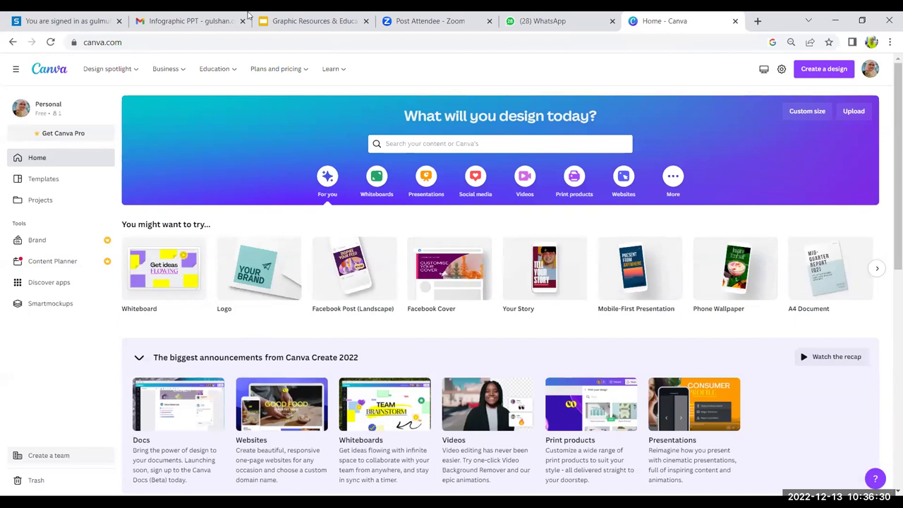
Step: Sign out of the current Canva account
click(871, 71)
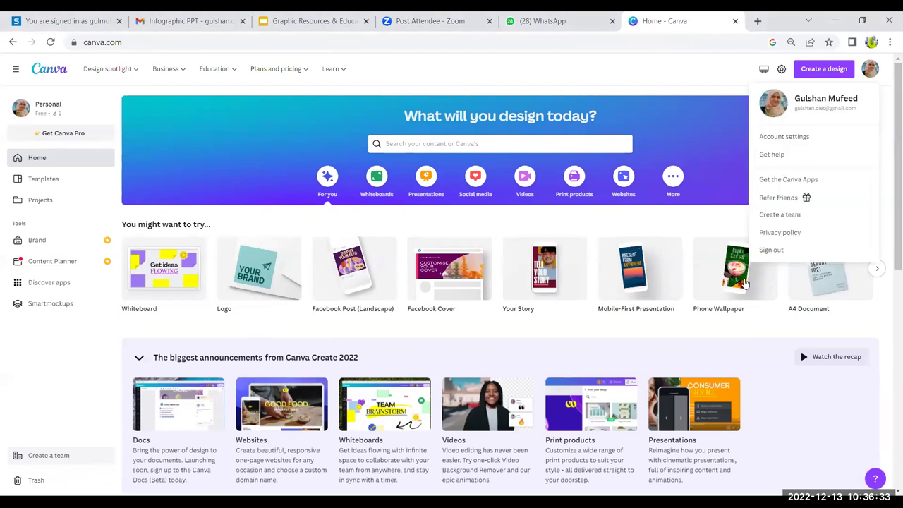
click(781, 253)
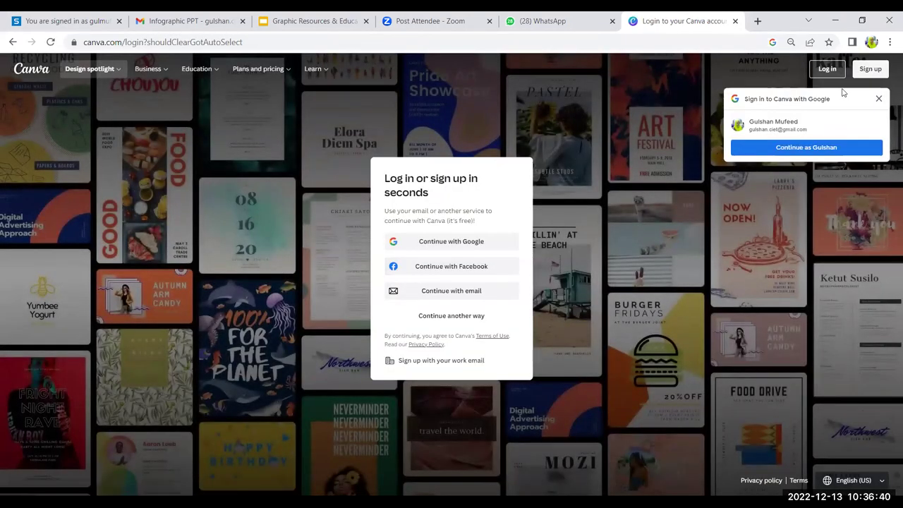
Step: Dismiss the Google sign-in prompt and log back in to Canva using the Continue with Google option
click(880, 101)
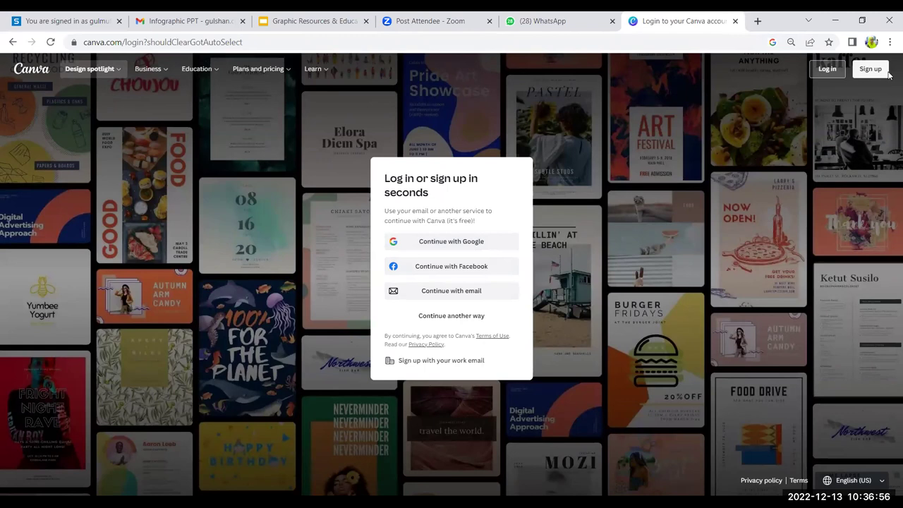
click(827, 69)
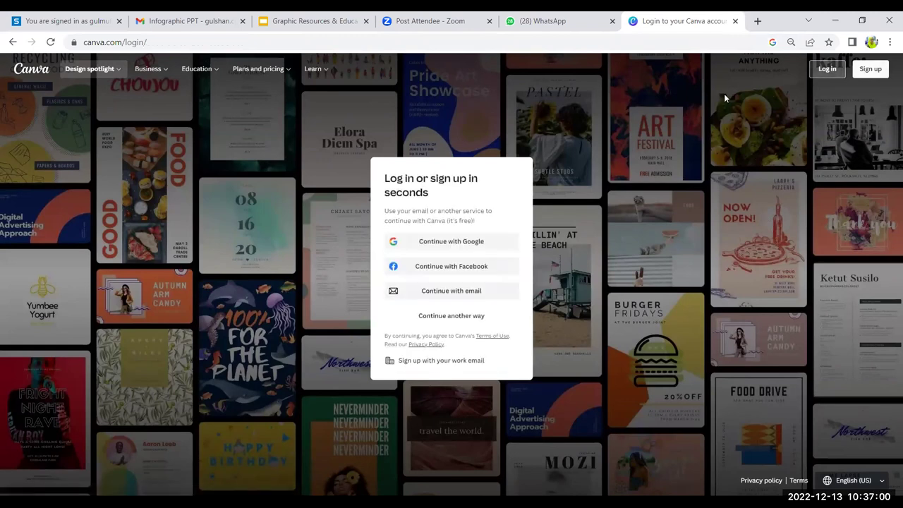
click(464, 244)
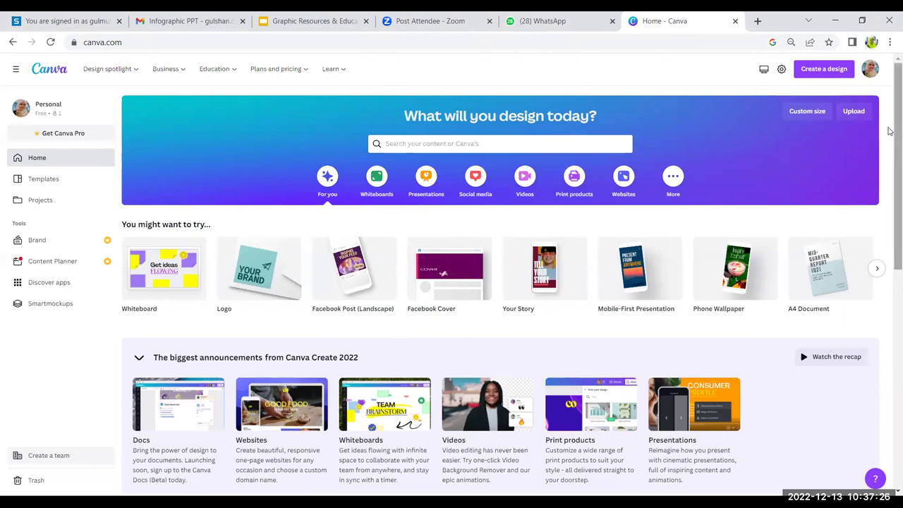
Step: Look over the Canva home page and create a blank Infographic design from the suggested design types
scroll(889, 151, down, 2)
scroll(888, 238, down, 2)
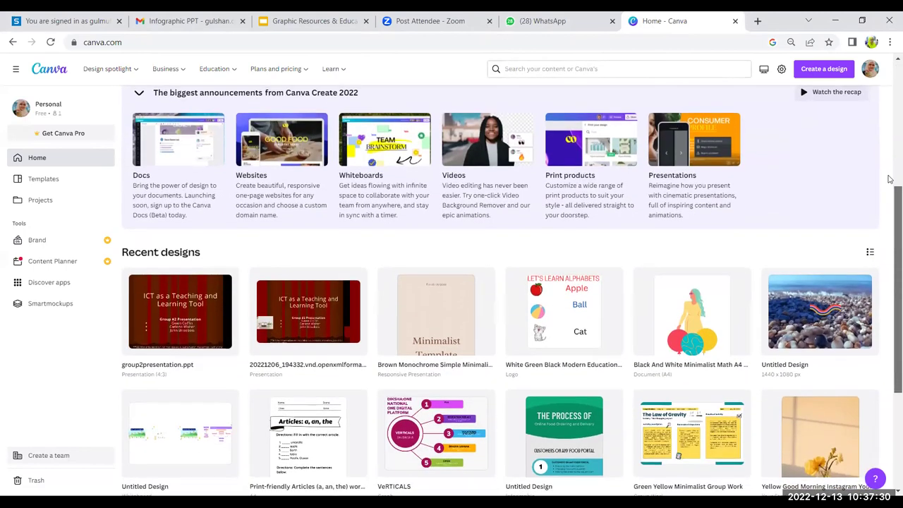
scroll(888, 255, up, 5)
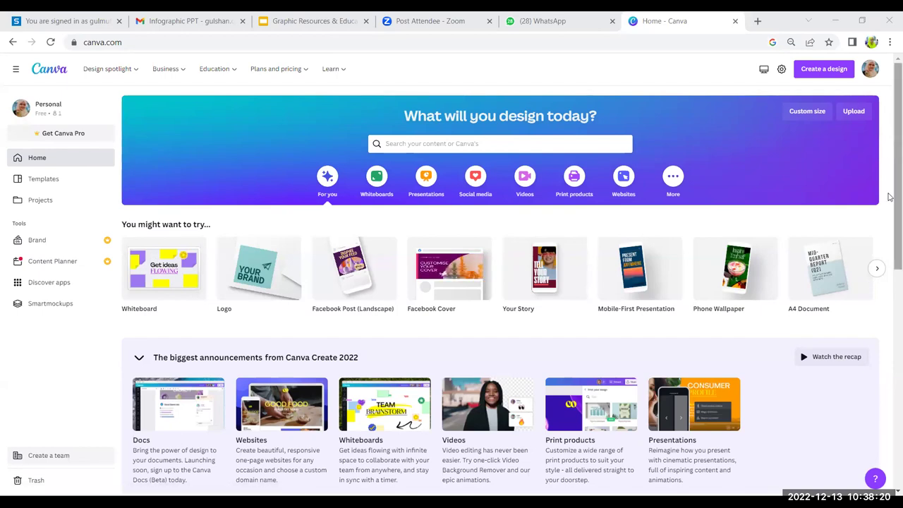
scroll(890, 197, down, 1)
scroll(890, 197, up, 1)
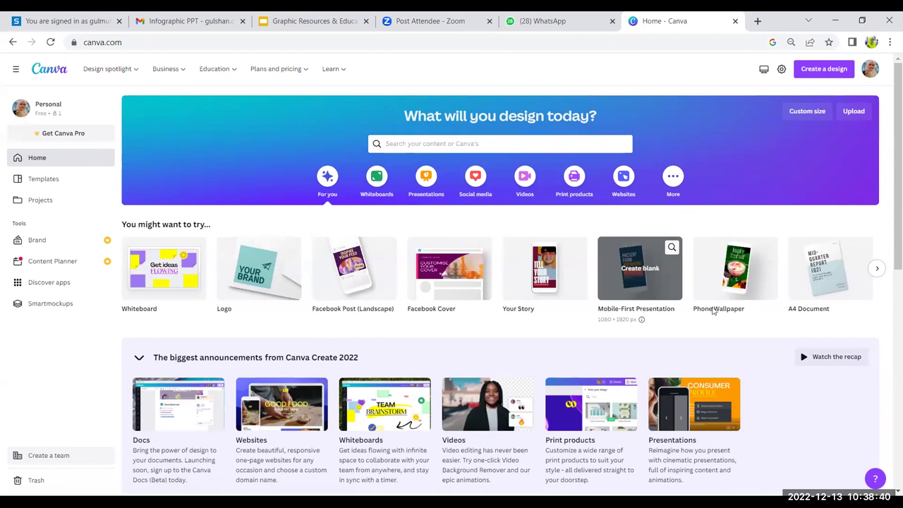
click(878, 268)
click(878, 268)
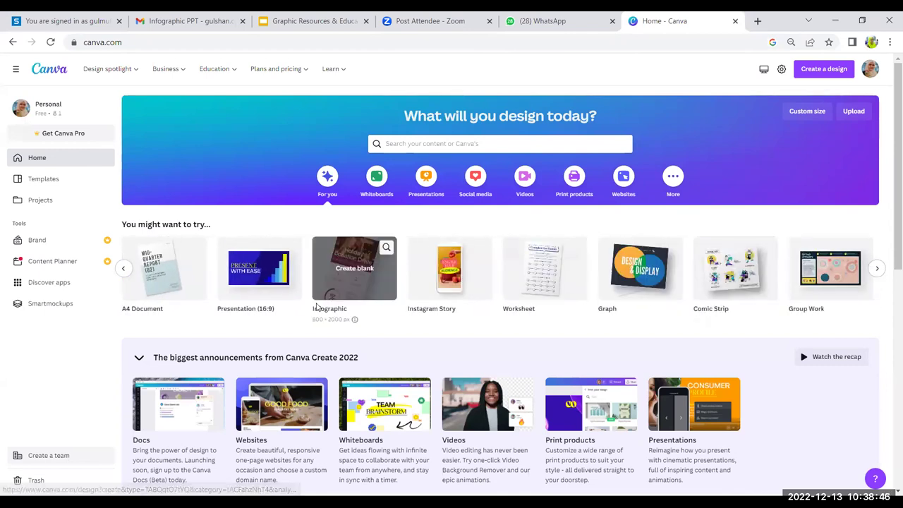
click(357, 279)
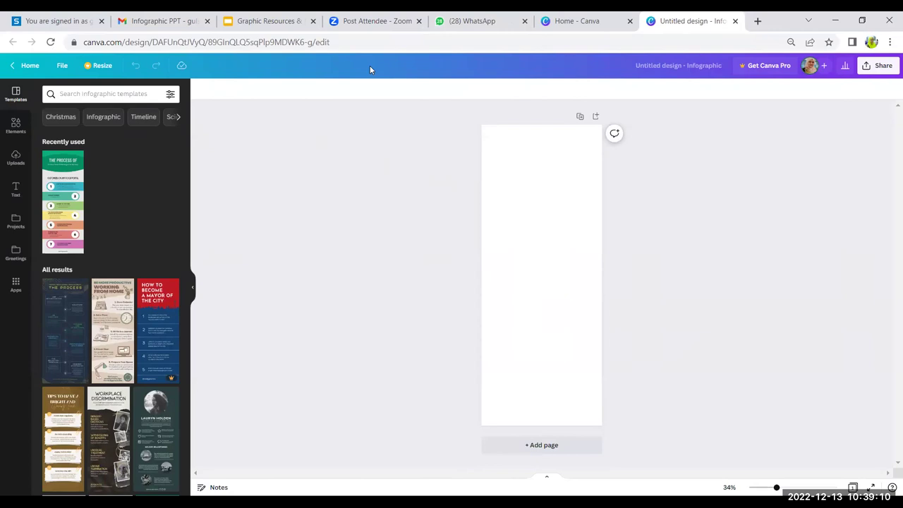
Step: Return to the Canva home page and review more suggested design types and the options for creating a design
click(575, 19)
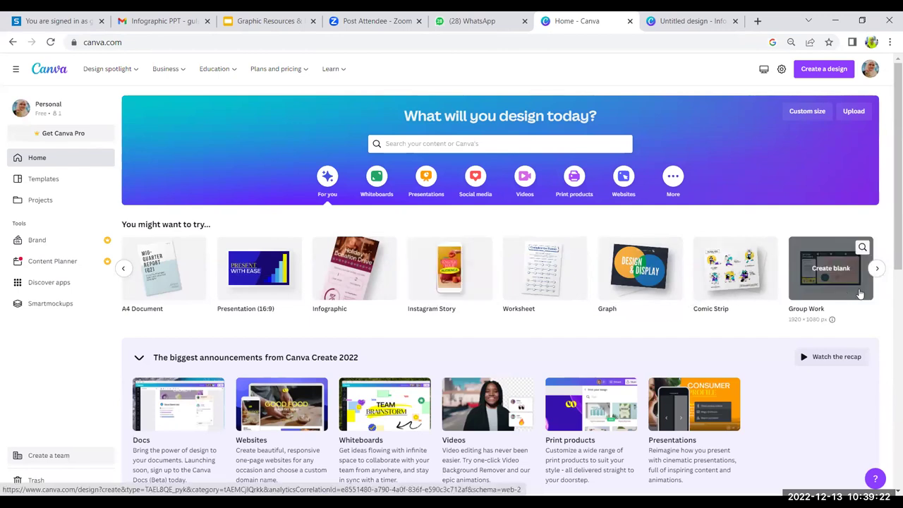
click(877, 271)
click(878, 271)
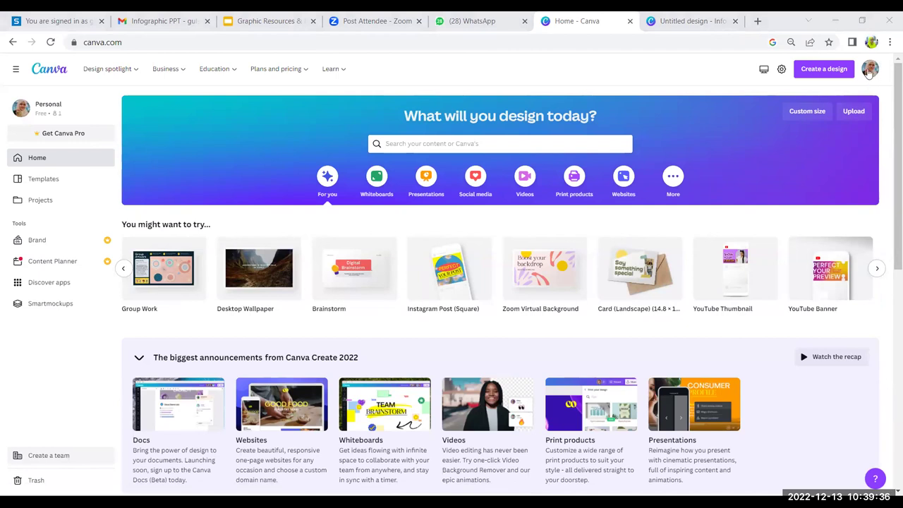
click(829, 74)
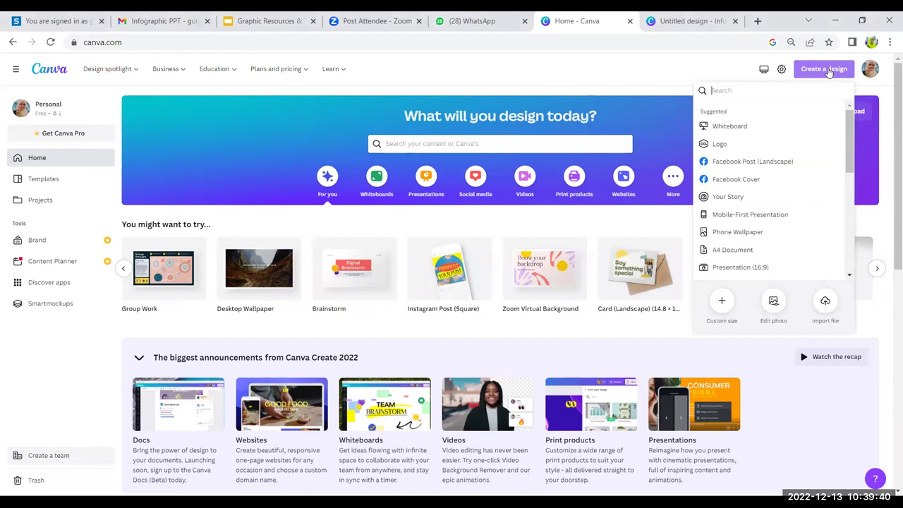
mouse_move(850, 117)
mouse_down()
mouse_move(853, 222)
mouse_move(859, 108)
mouse_up()
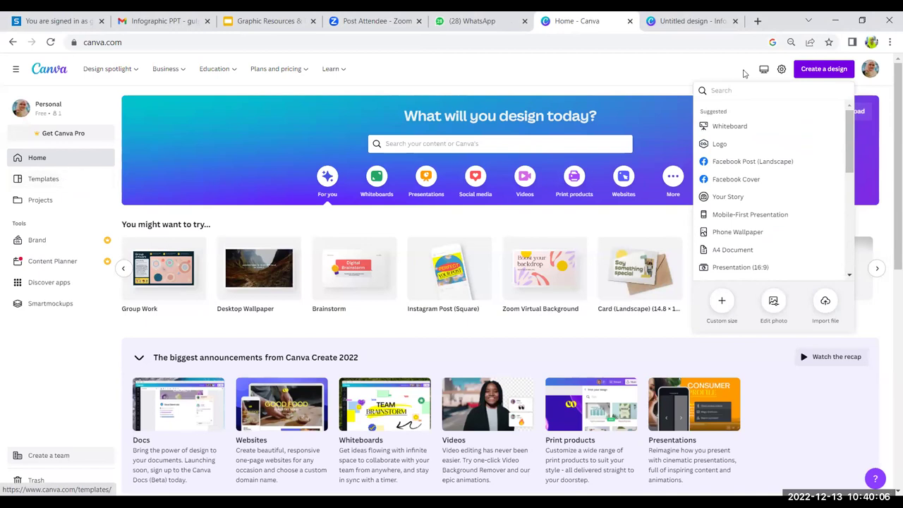
click(766, 79)
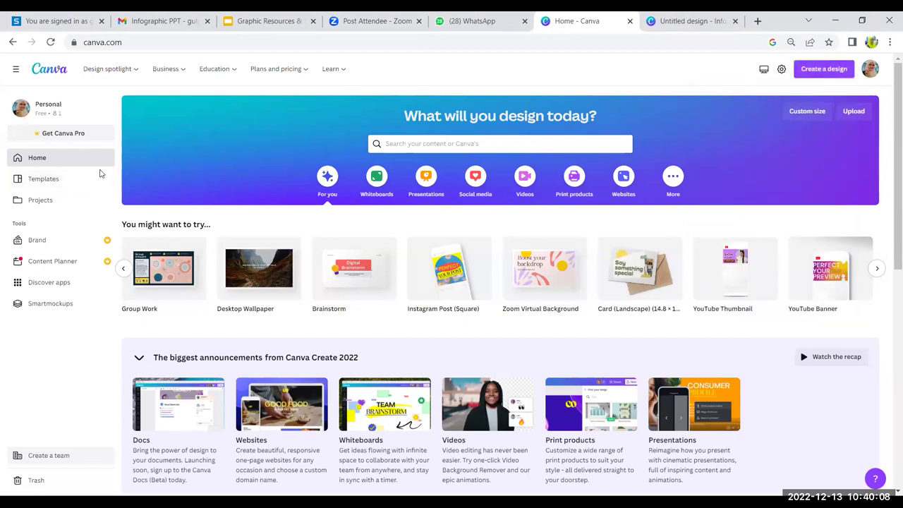
Step: Open the Canva template library and examine its template categories, from subjects and classroom decor kits to presentations, logos, videos and resumes
click(49, 181)
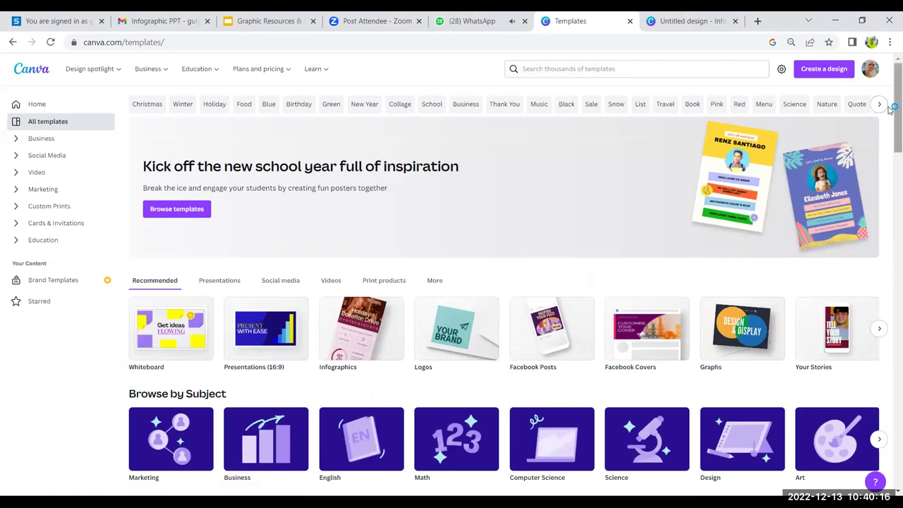
scroll(890, 127, down, 2)
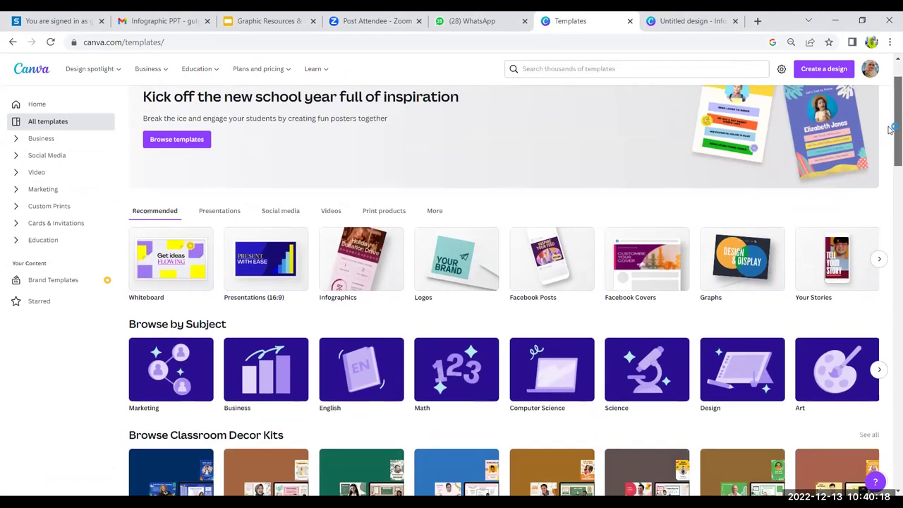
scroll(890, 138, down, 2)
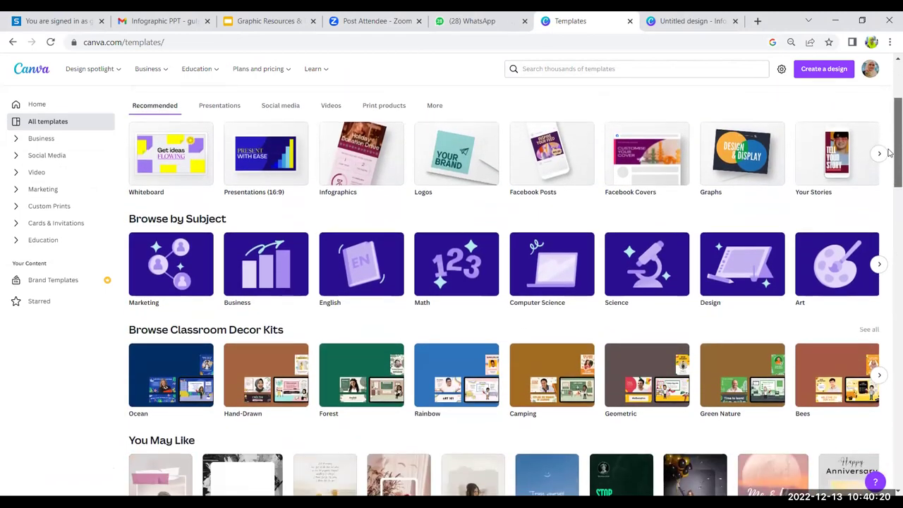
scroll(890, 162, down, 3)
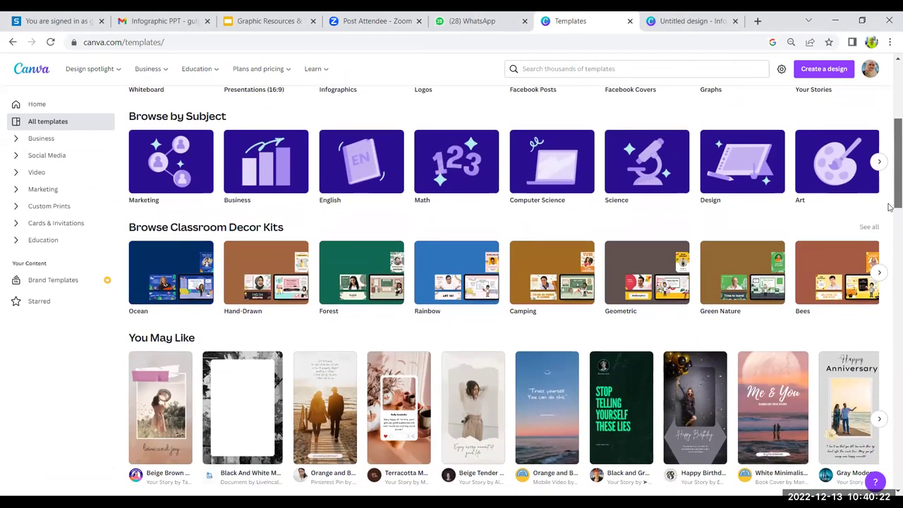
scroll(890, 225, down, 3)
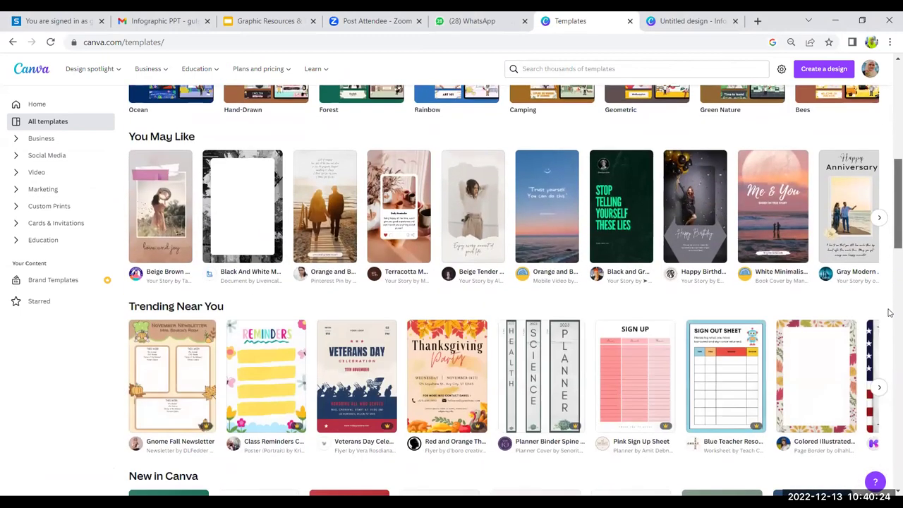
scroll(890, 303, down, 5)
scroll(889, 406, down, 1)
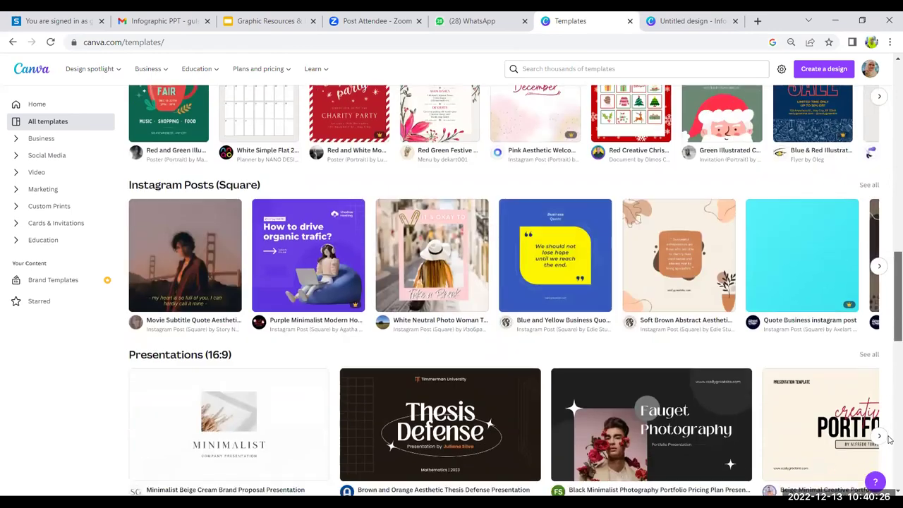
scroll(889, 437, down, 2)
scroll(890, 458, down, 2)
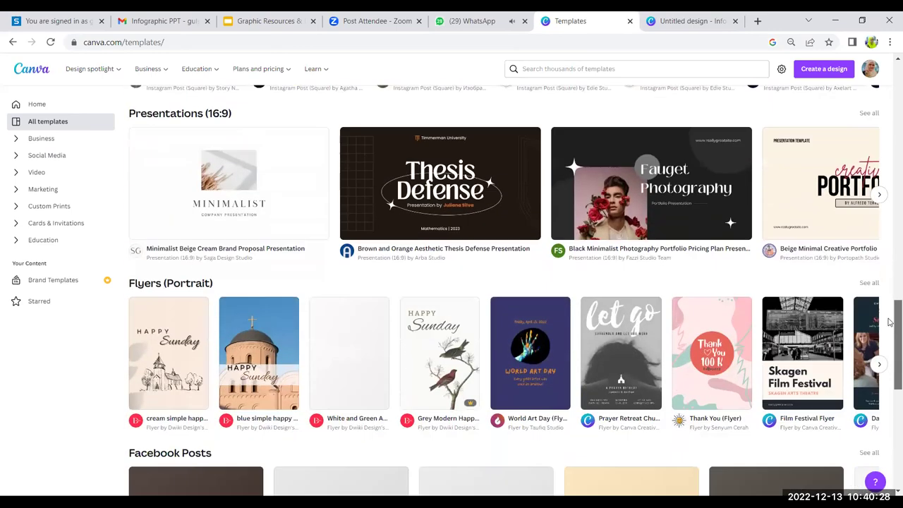
scroll(889, 290, down, 4)
scroll(890, 290, down, 1)
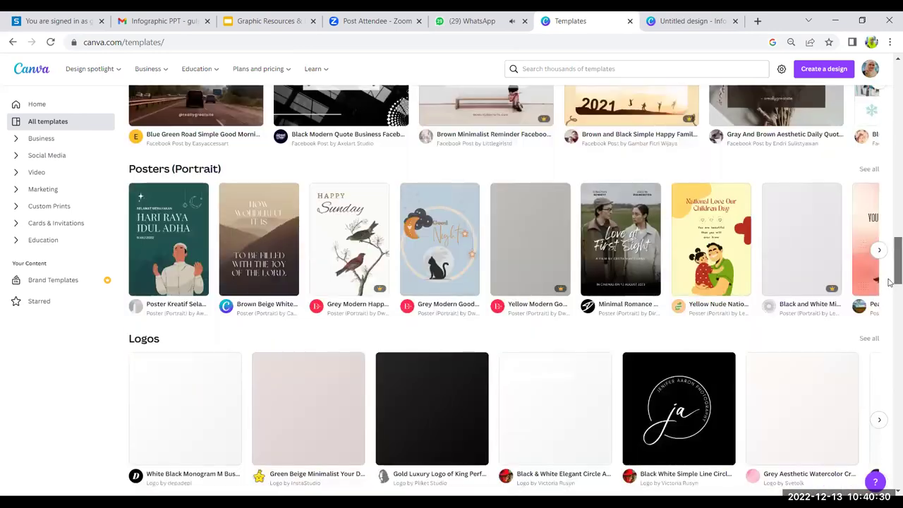
scroll(890, 314, down, 2)
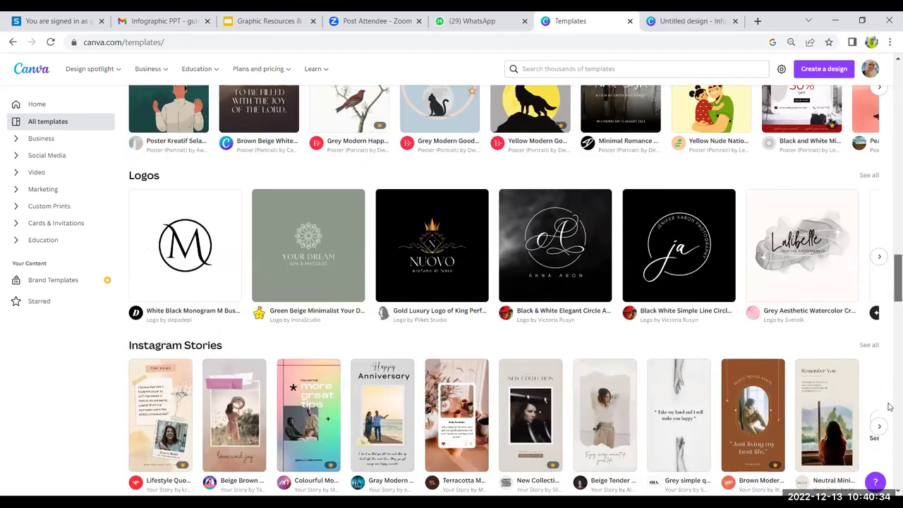
scroll(888, 361, down, 5)
scroll(889, 208, down, 1)
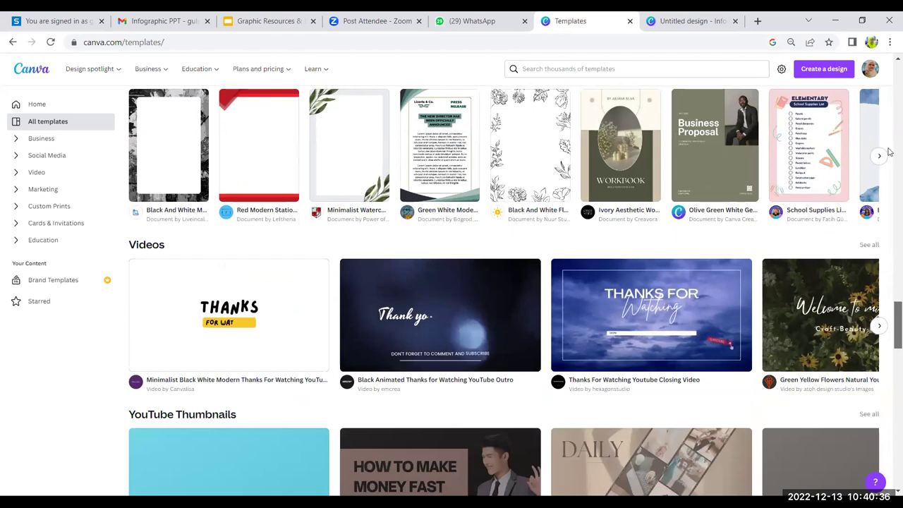
scroll(888, 84, down, 3)
scroll(888, 85, down, 2)
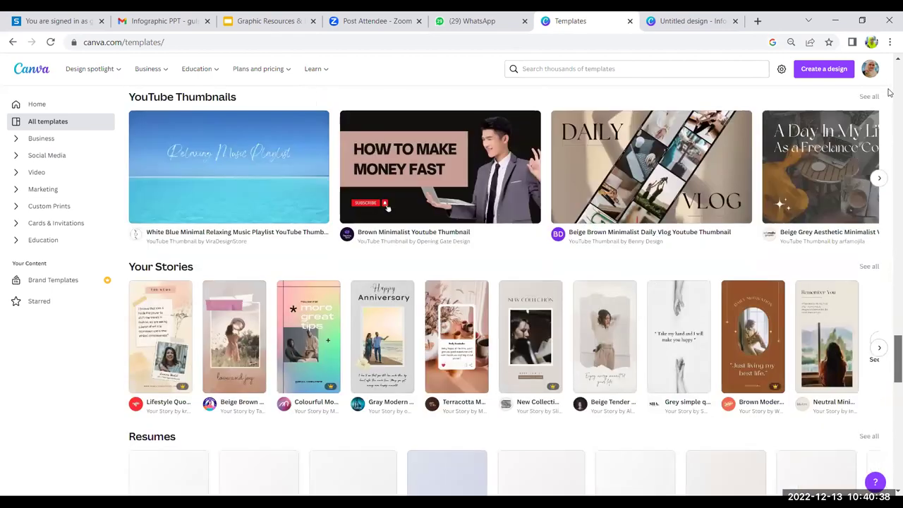
scroll(889, 90, down, 10)
scroll(890, 93, up, 20)
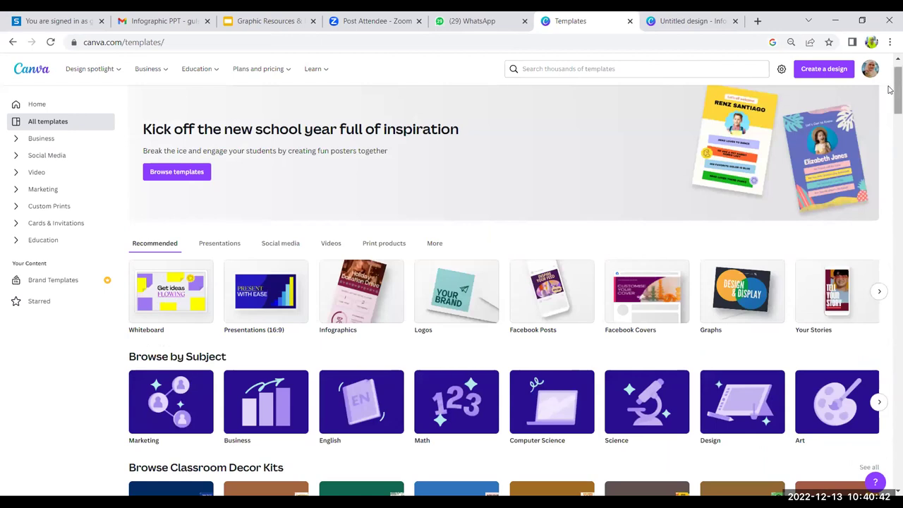
Step: Browse the template subjects, open the English templates and look over the collection
scroll(890, 97, down, 2)
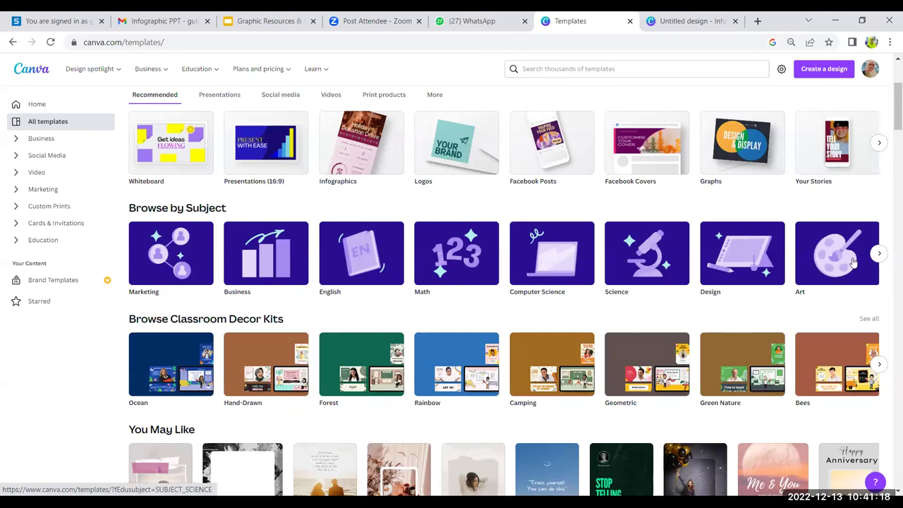
click(878, 255)
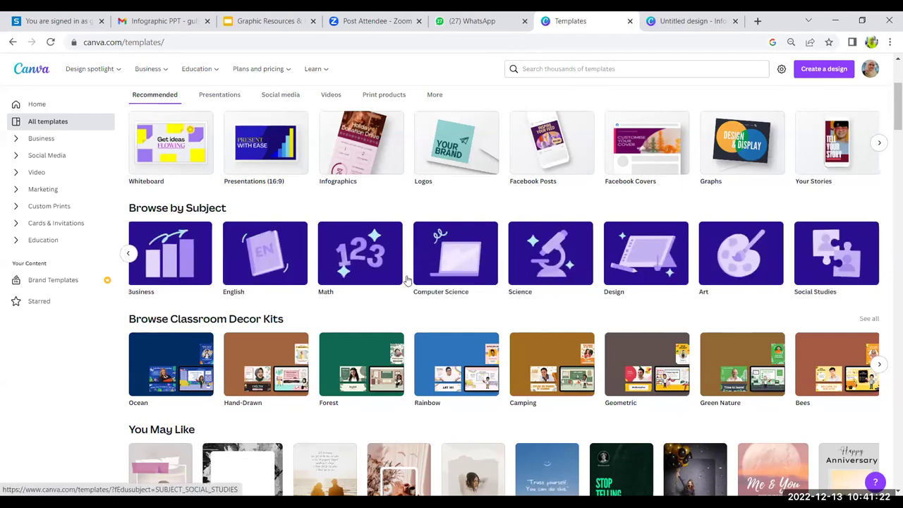
click(262, 263)
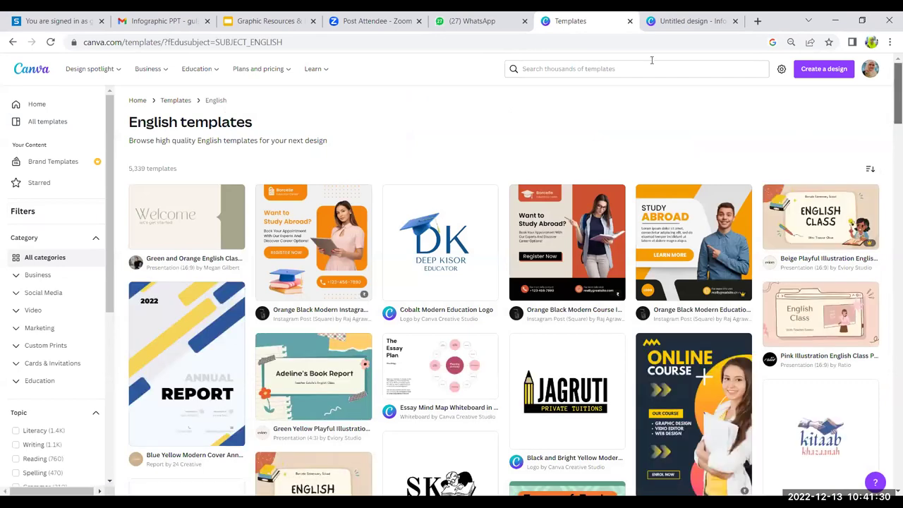
scroll(652, 60, down, 1)
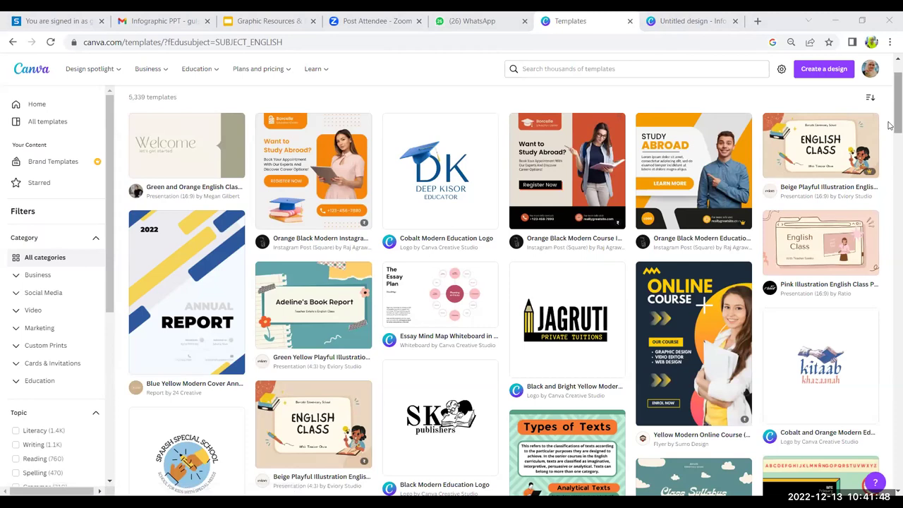
scroll(890, 109, up, 1)
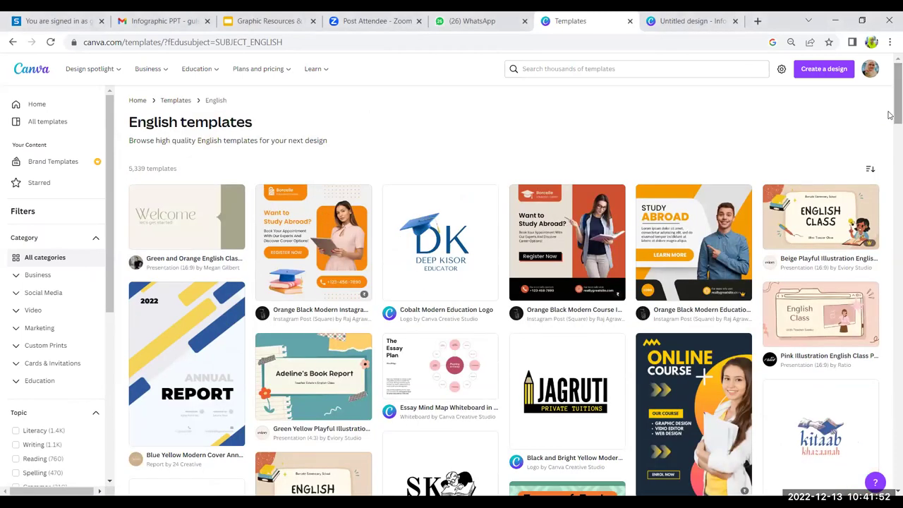
Step: Look through the English templates collection, examining its presentations, logos, reports, posters and infographics
drag(888, 113, 890, 127)
scroll(889, 126, down, 1)
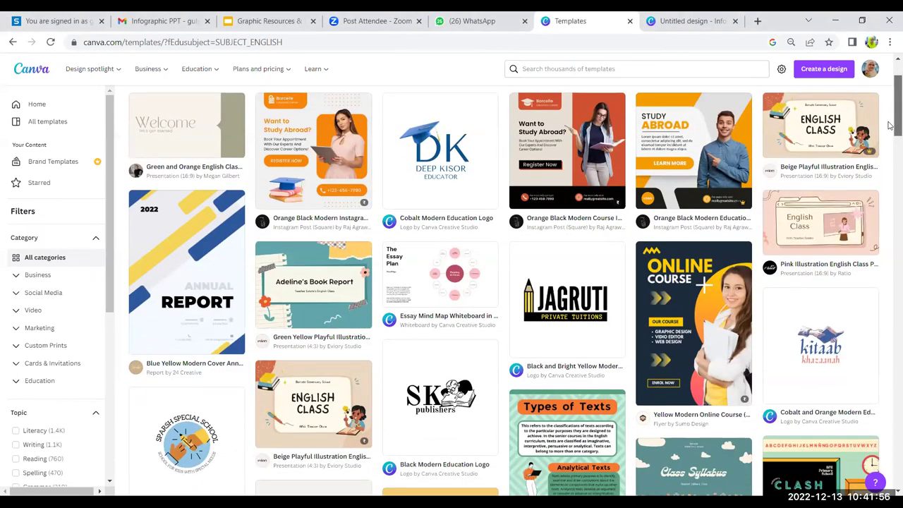
scroll(890, 125, down, 1)
scroll(672, 125, up, 4)
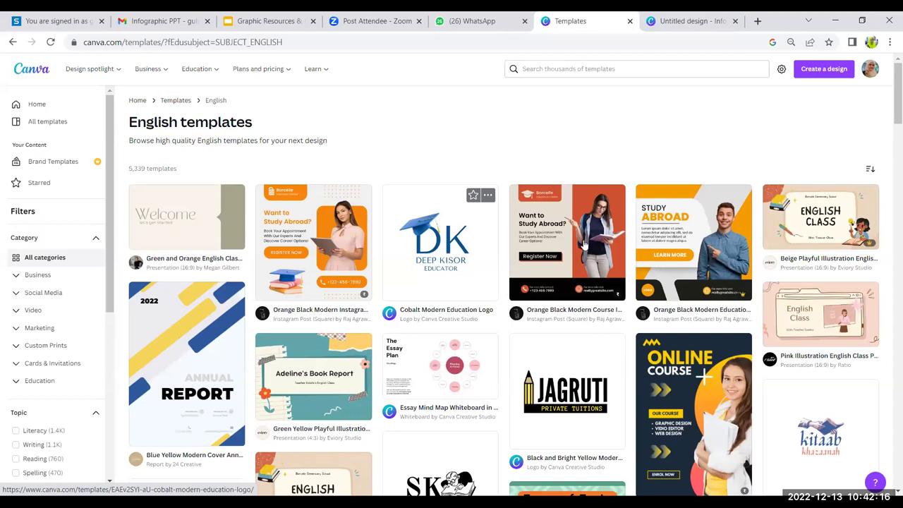
scroll(889, 138, down, 1)
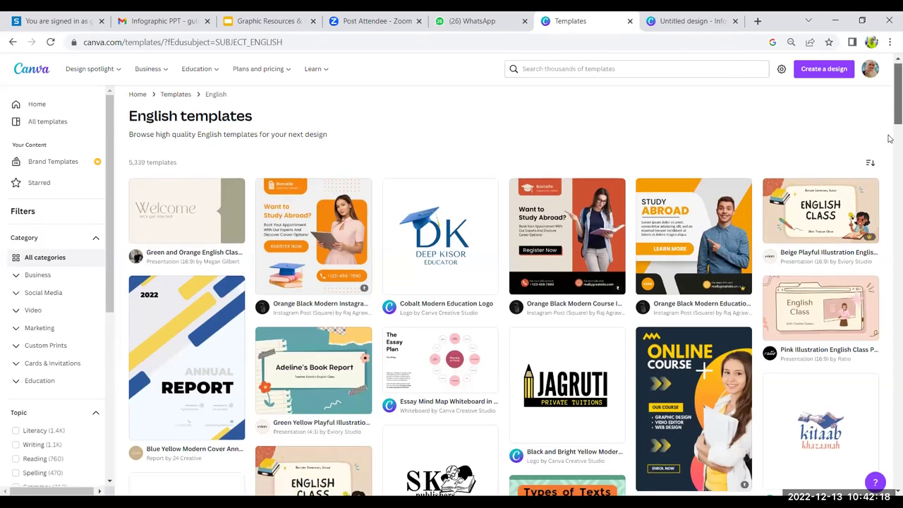
scroll(890, 138, down, 3)
scroll(889, 139, down, 1)
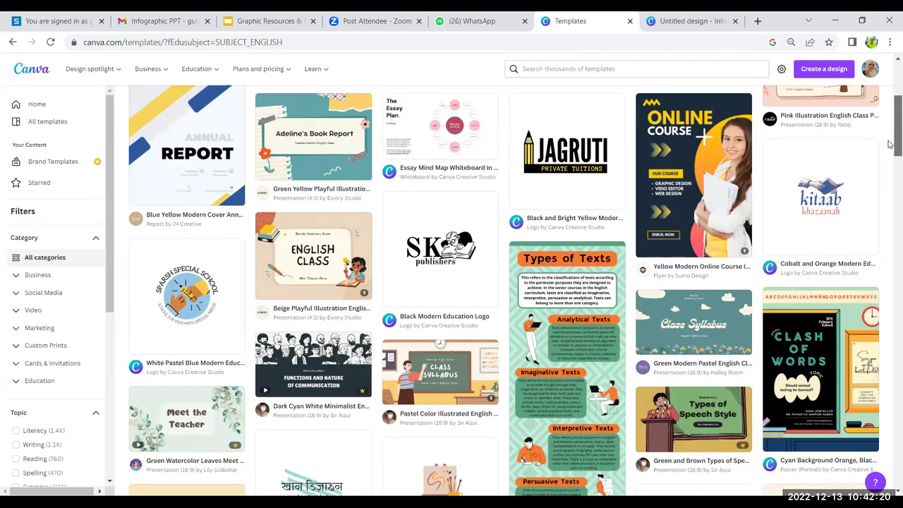
scroll(890, 144, down, 1)
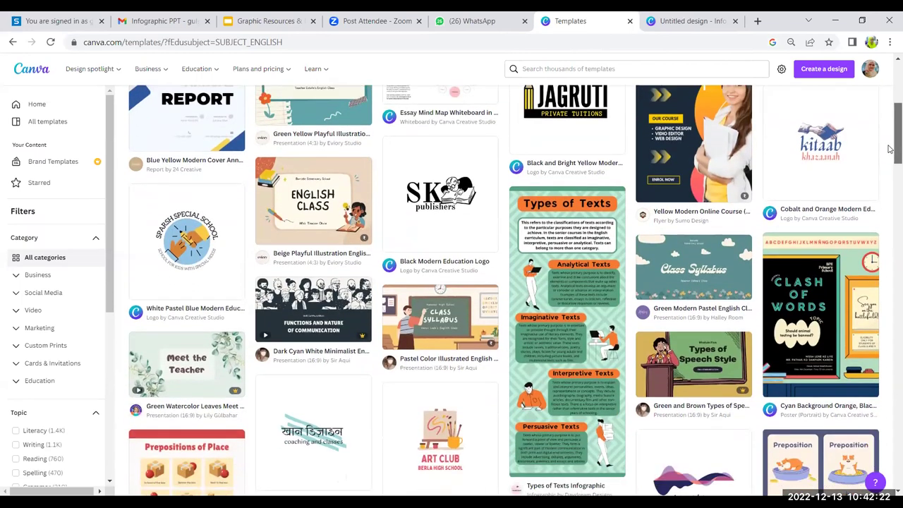
scroll(890, 148, up, 1)
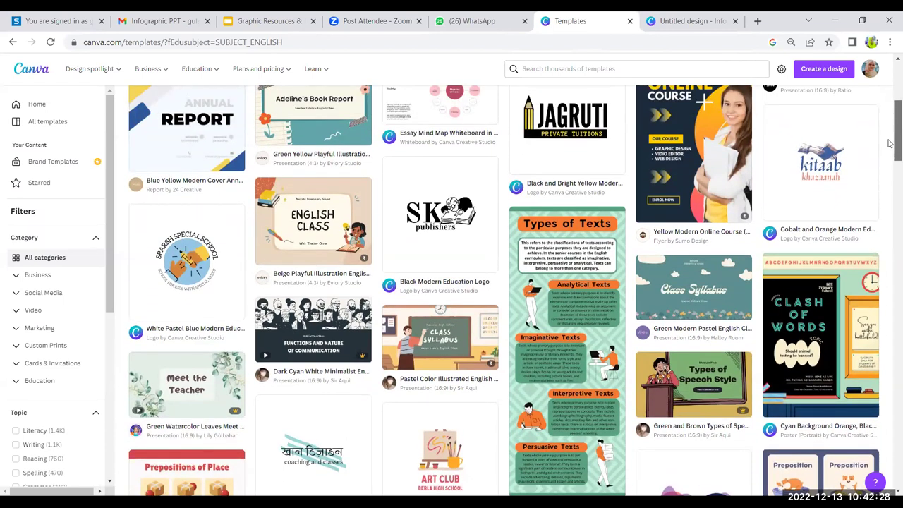
scroll(889, 143, up, 1)
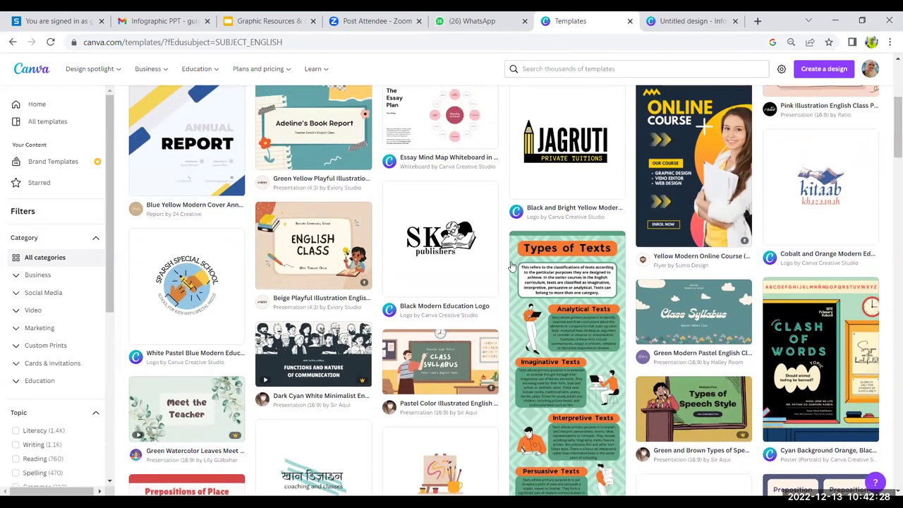
Step: Preview the Green Watercolor Leaves Meet the Teacher English Presentation template with its similar designs, and close the preview
click(173, 418)
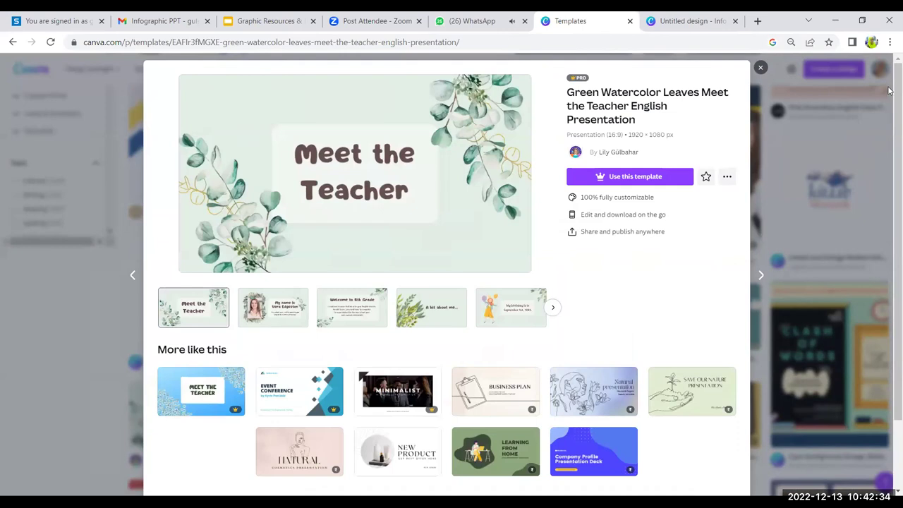
scroll(887, 113, down, 1)
scroll(888, 92, up, 2)
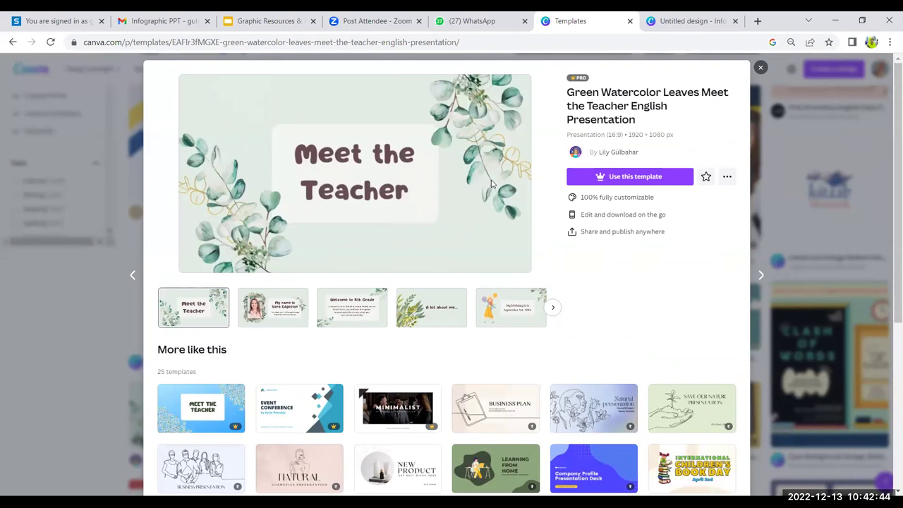
click(606, 180)
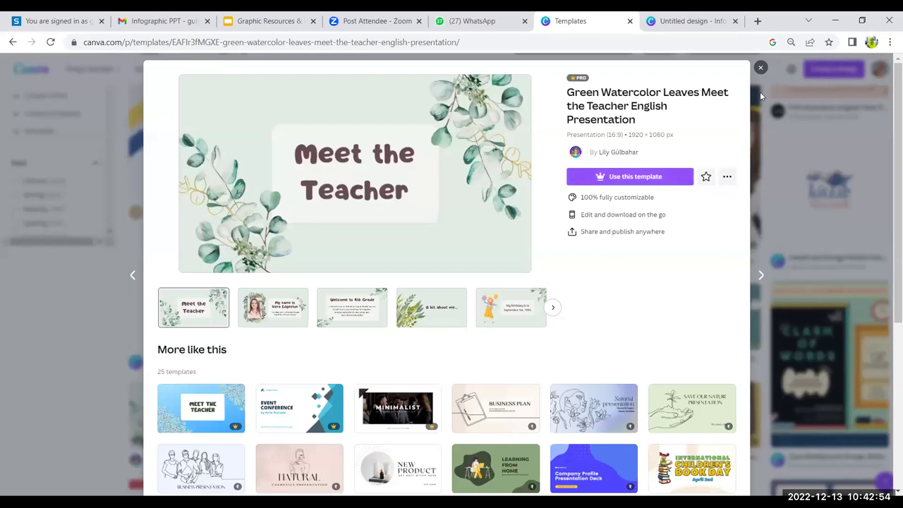
click(761, 67)
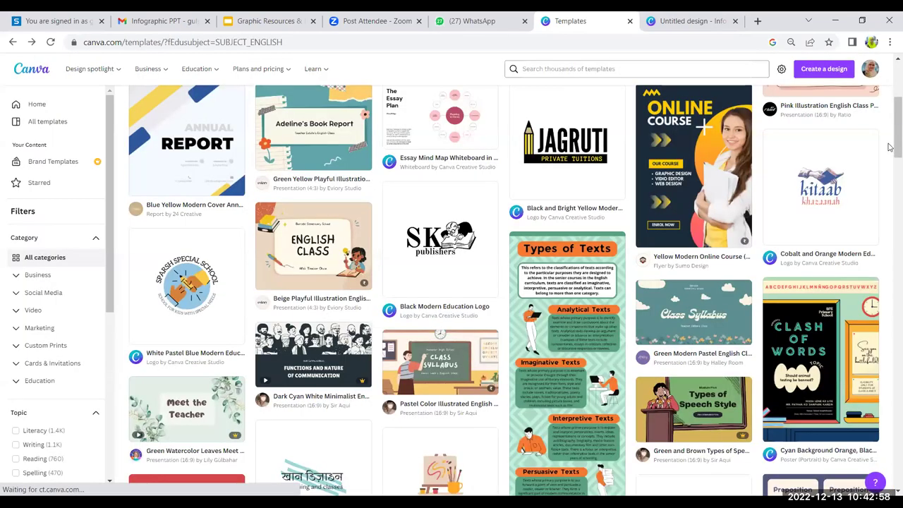
Step: Open the Cobalt Modern Education Logo template from the English collection for customization in the editor
scroll(888, 145, up, 1)
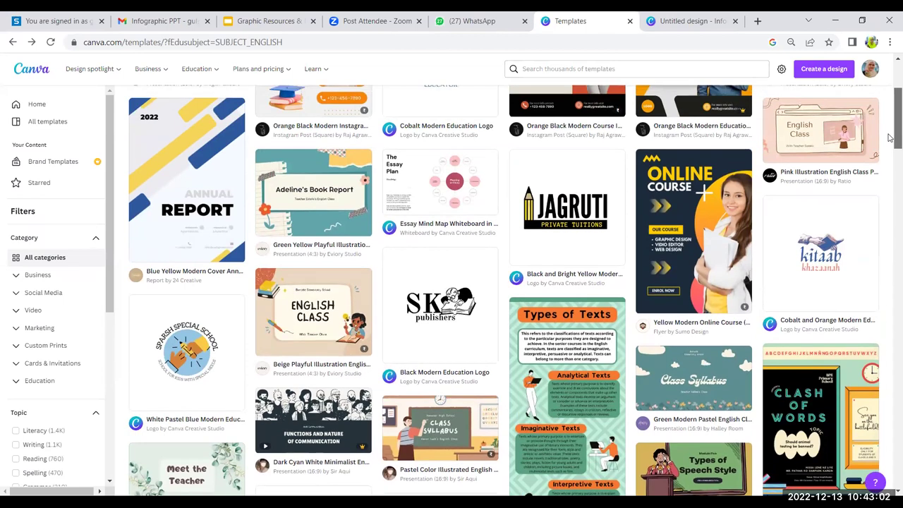
scroll(890, 83, up, 3)
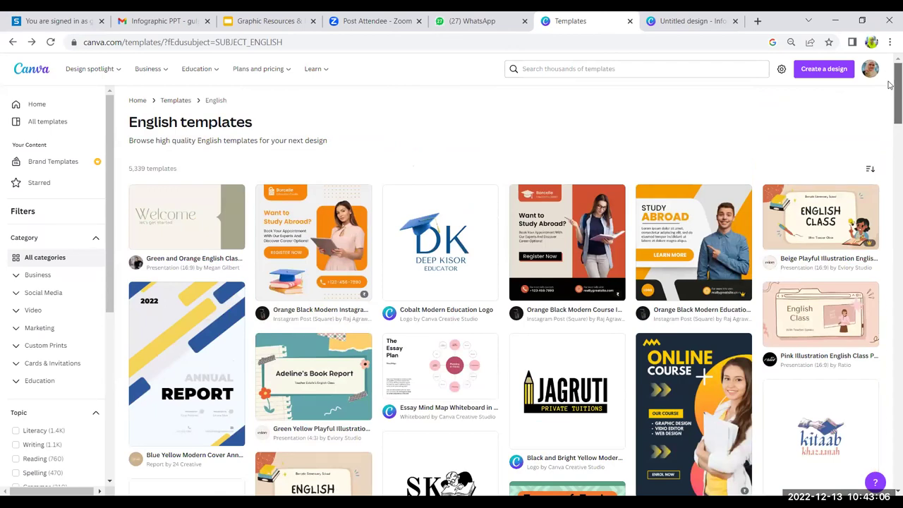
scroll(749, 224, down, 1)
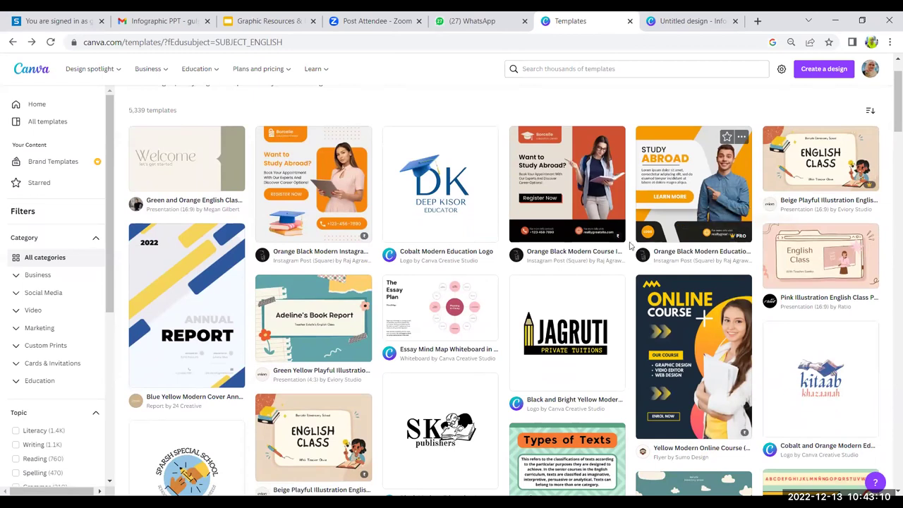
click(478, 233)
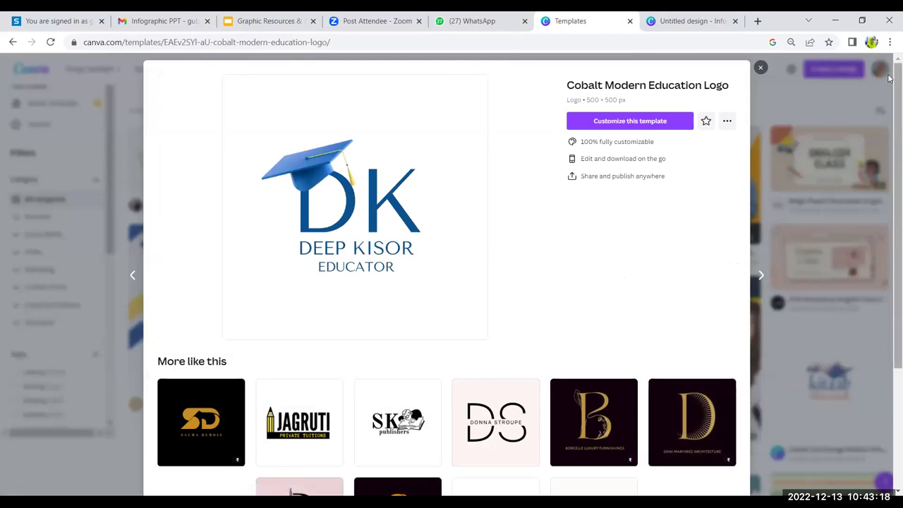
scroll(889, 81, down, 2)
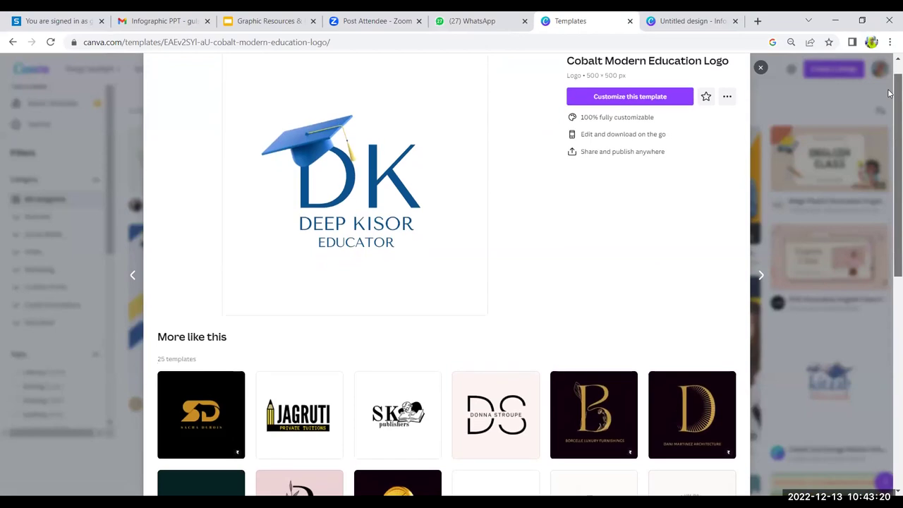
scroll(889, 88, up, 2)
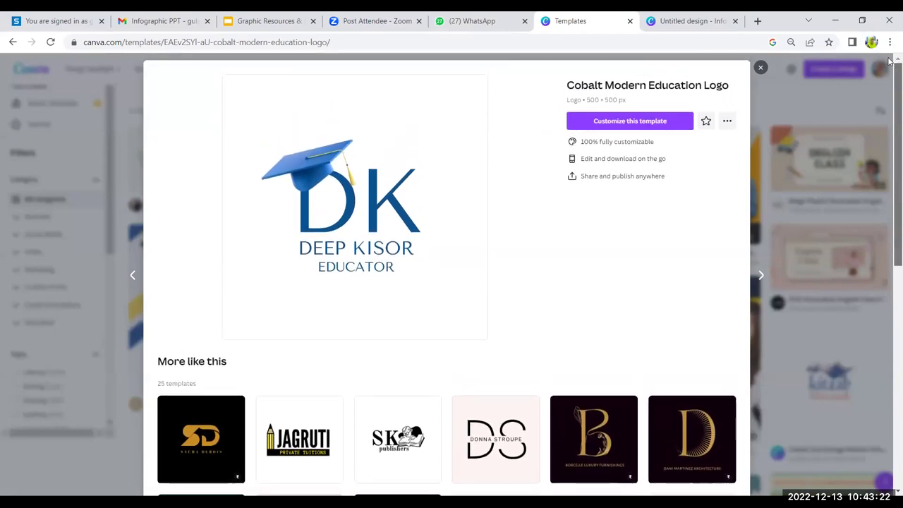
click(613, 127)
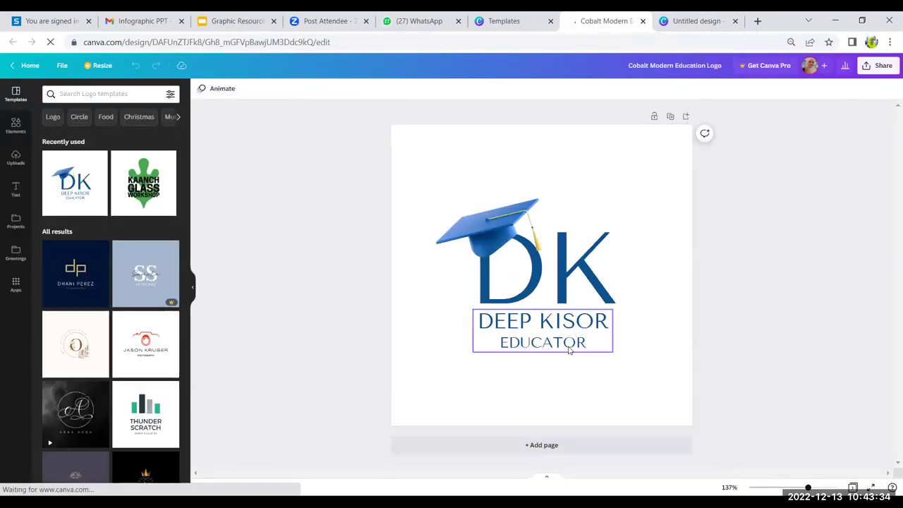
Step: Delete the large initials and the name and title text from the logo, and move the graduation cap to the page's upper-left area
click(550, 270)
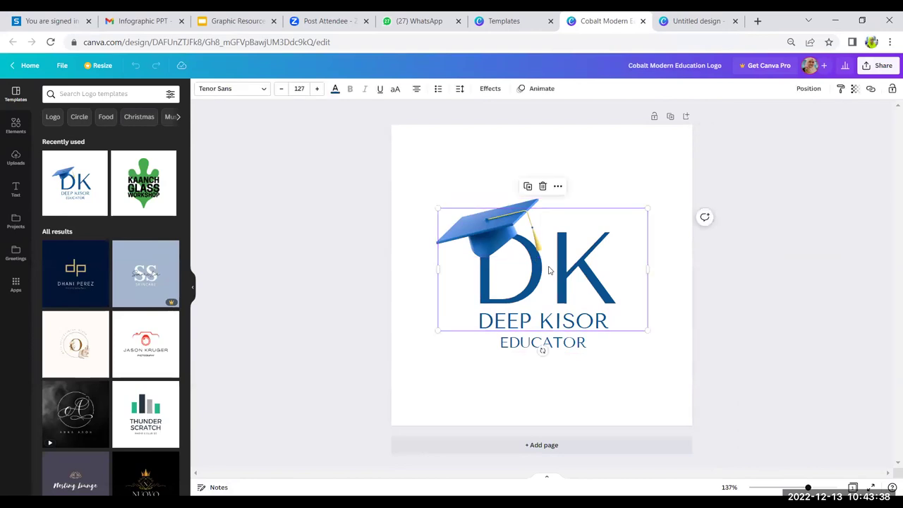
key(Delete)
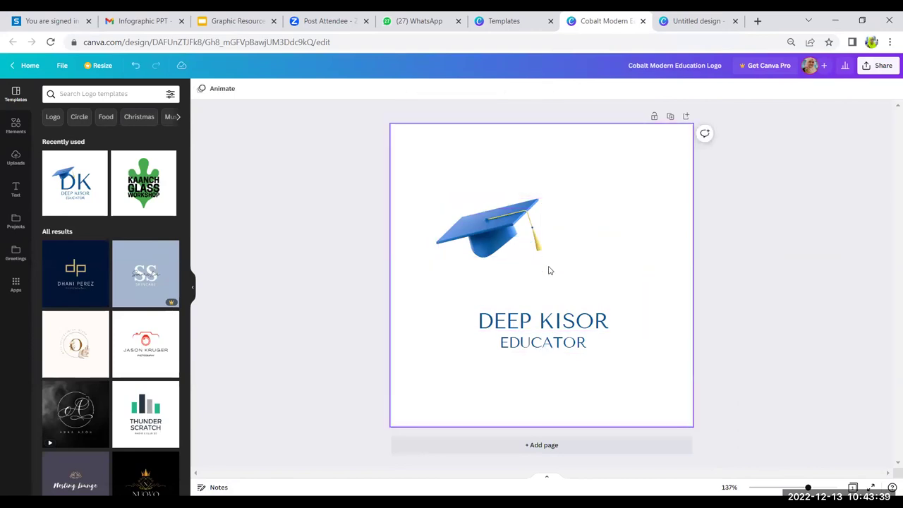
click(548, 346)
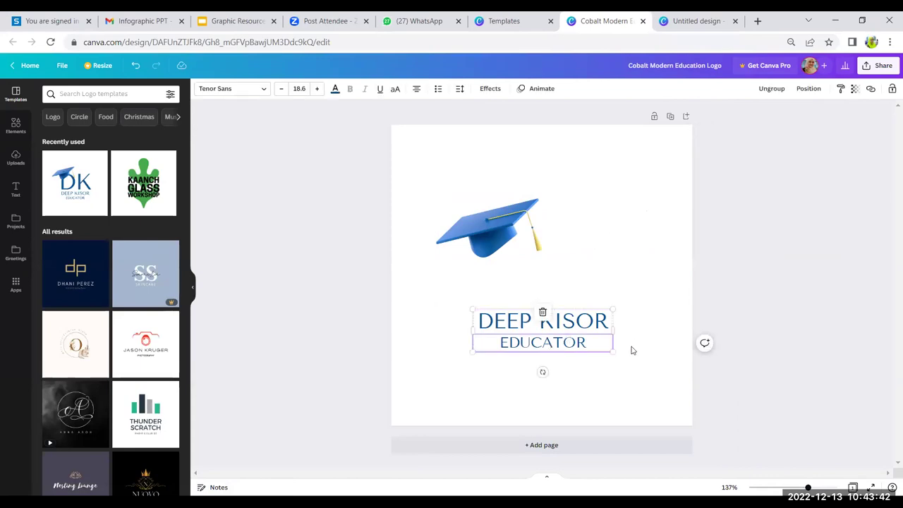
drag(633, 358, 444, 305)
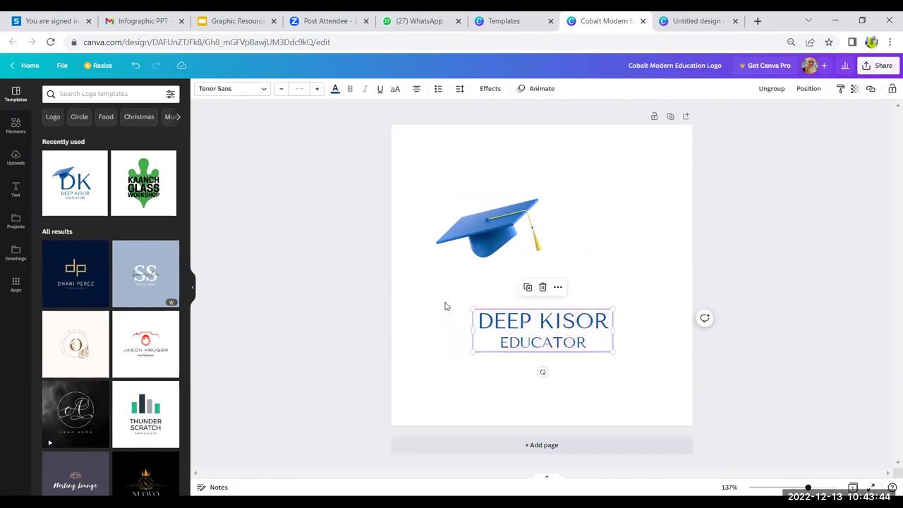
key(Delete)
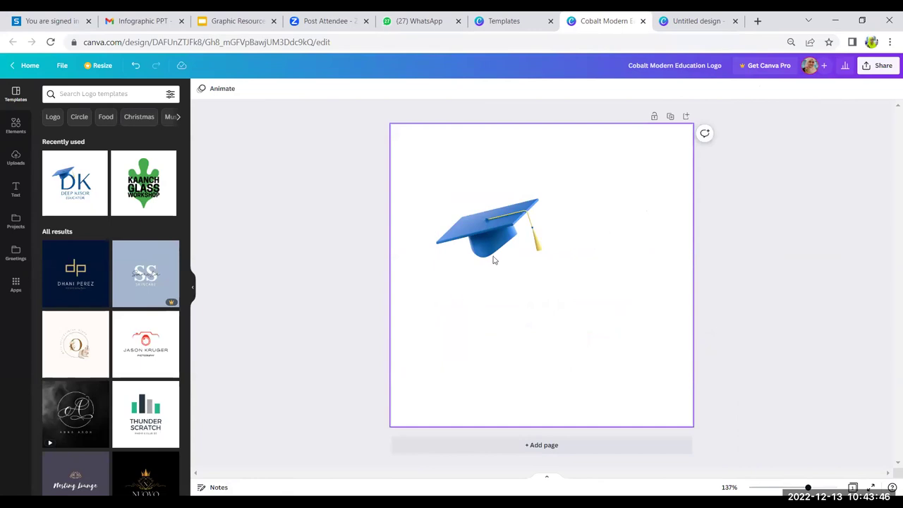
drag(495, 241, 471, 185)
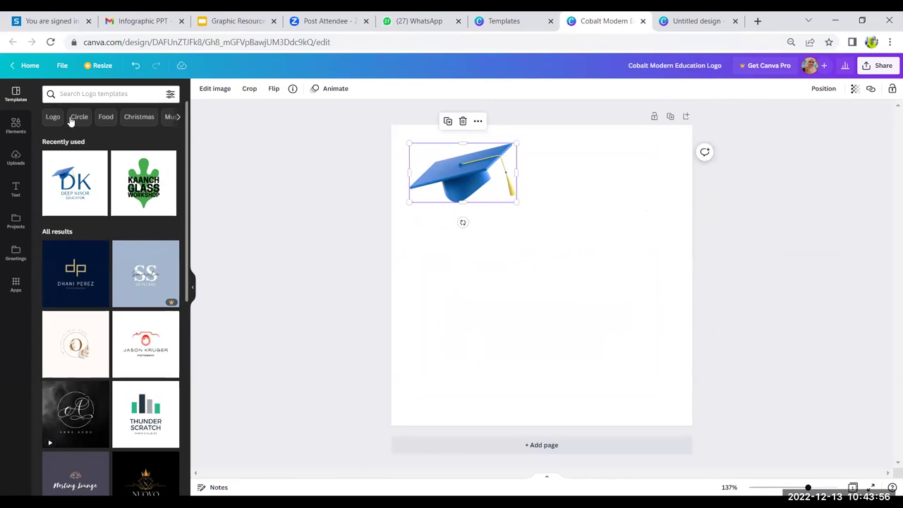
Step: Add a heading below the graduation cap that reads "My first template"
click(17, 127)
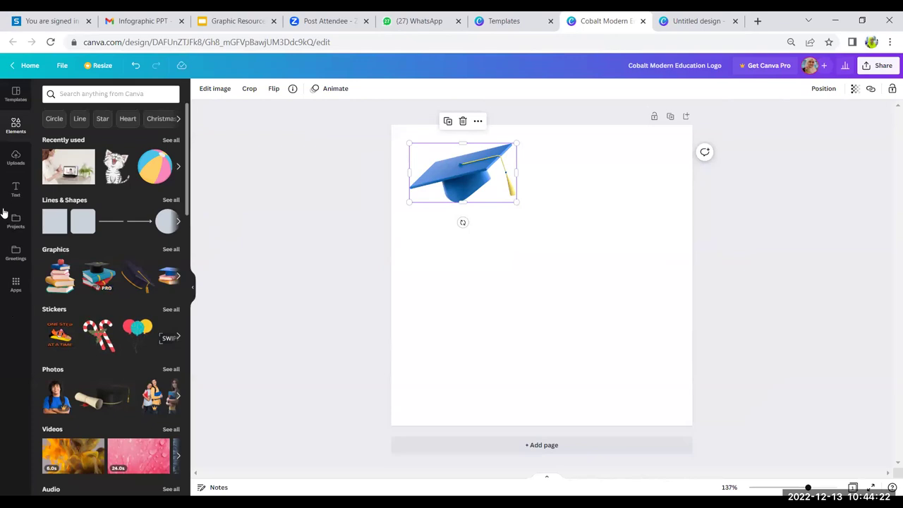
click(17, 188)
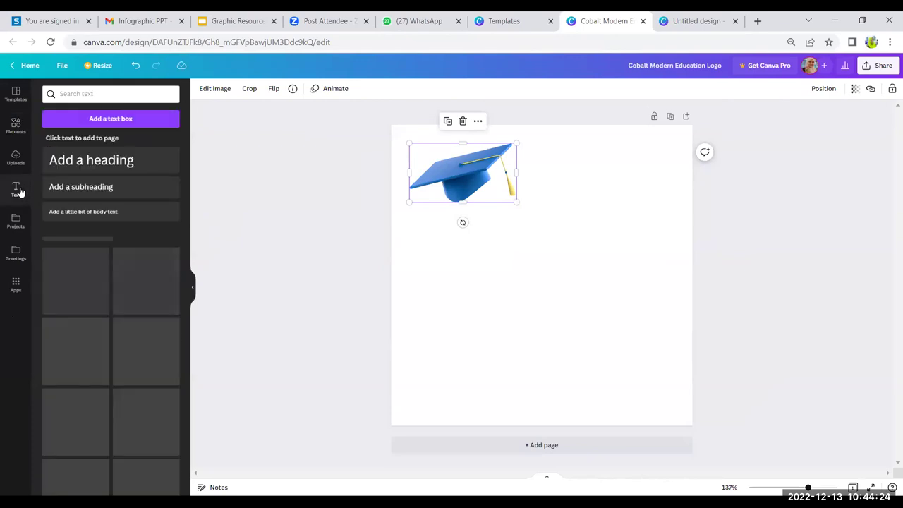
click(117, 159)
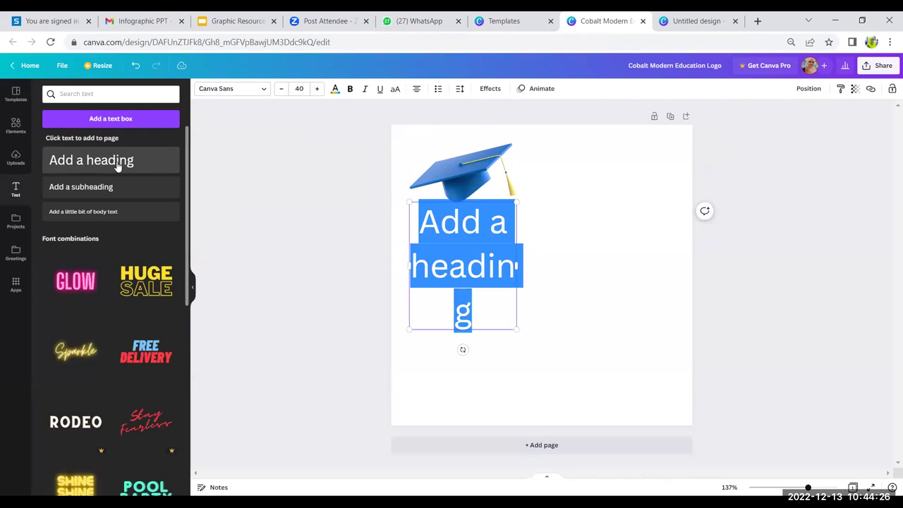
click(491, 270)
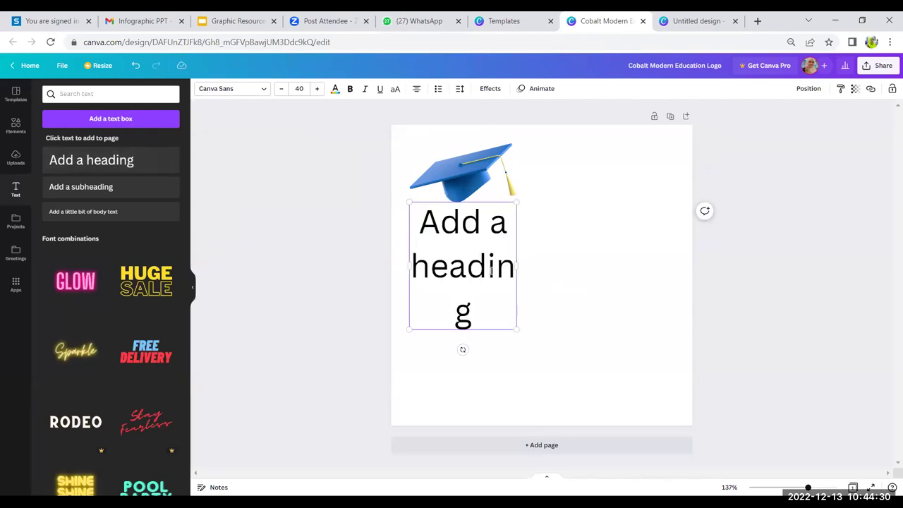
double_click(492, 270)
key(BackSpace)
text(My fir)
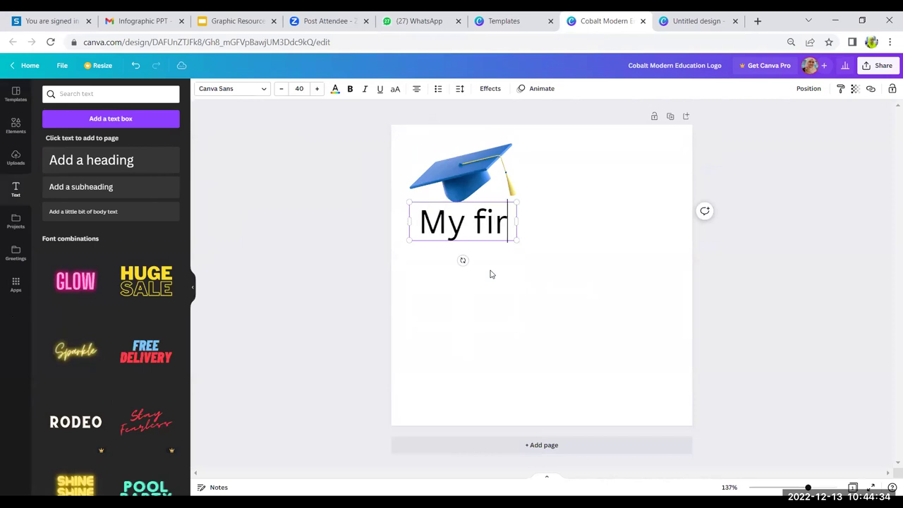
text(st template)
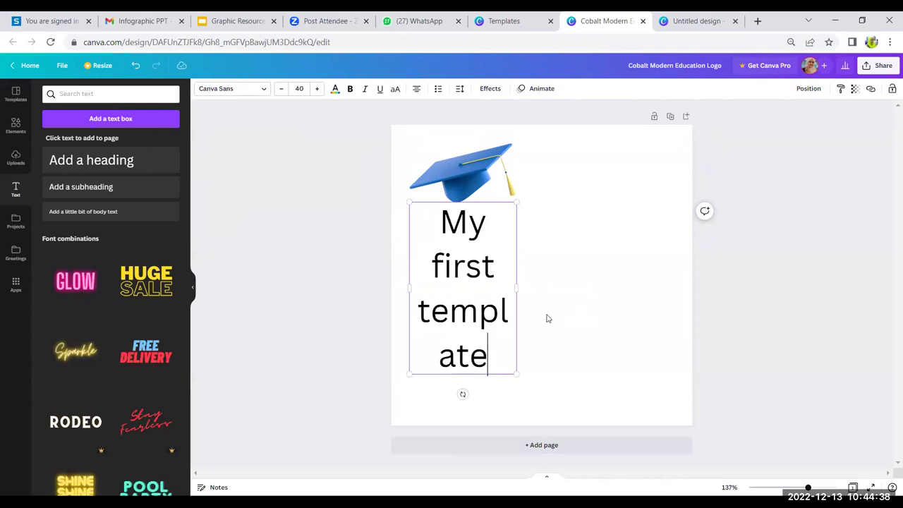
Step: Replace the word "template" in the heading with "design"
key(BackSpace)
key(BackSpace)
key(BackSpace)
key(BackSpace)
key(BackSpace)
key(BackSpace)
key(BackSpace)
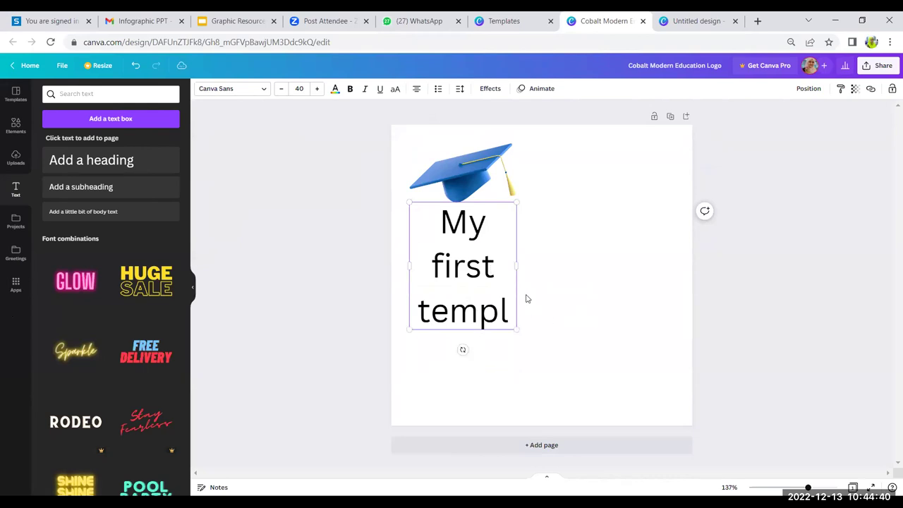
key(BackSpace)
text(design)
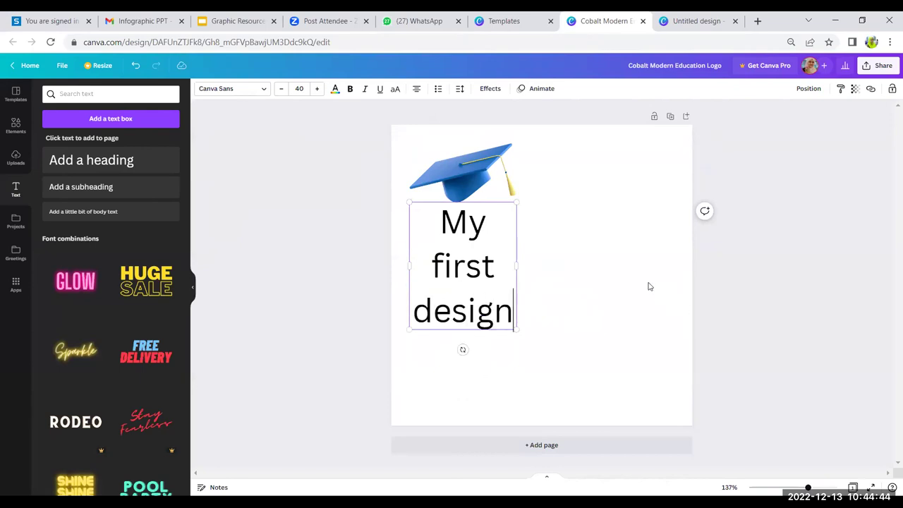
click(574, 287)
Step: Widen the heading's text box to near the page's right edge and pull its left edge in toward the cap's right side
click(488, 270)
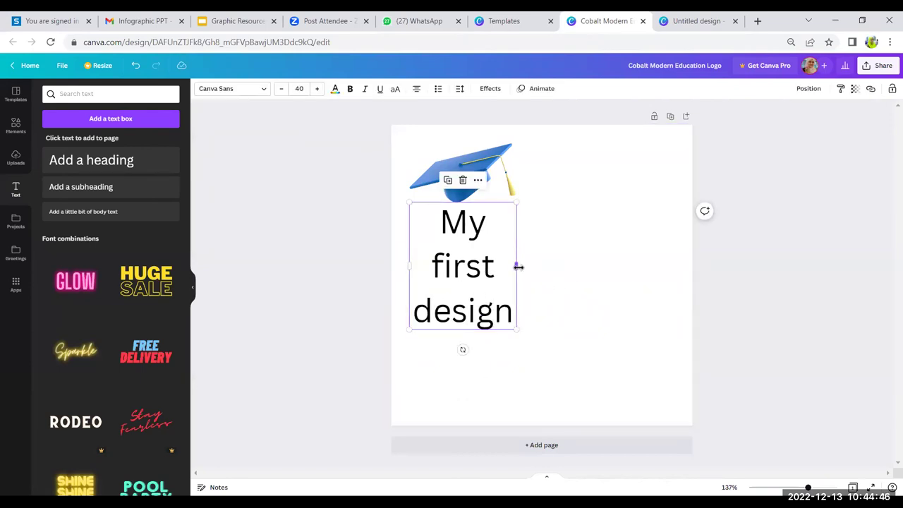
drag(517, 265, 684, 280)
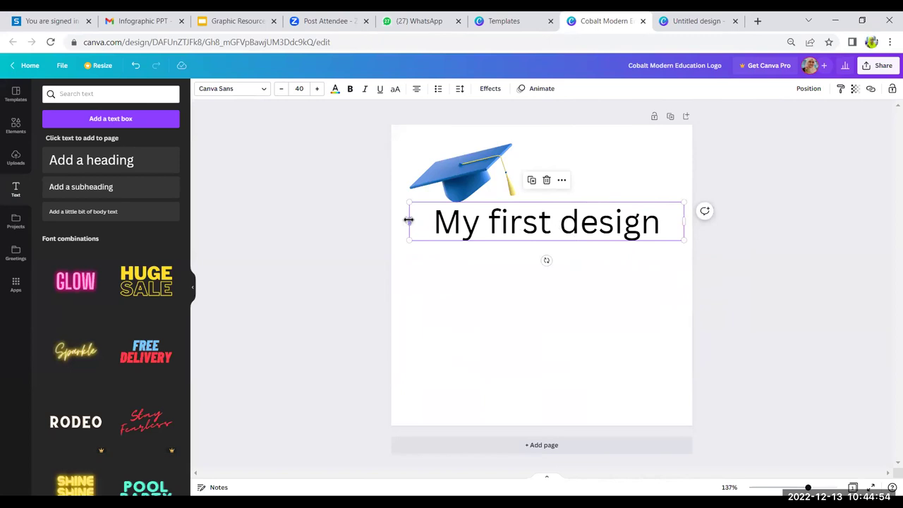
drag(413, 220, 489, 220)
Step: Move the graduation cap into the page's upper-left corner, shrink it, and move the heading up beside it
click(463, 178)
drag(464, 178, 447, 163)
drag(501, 189, 459, 206)
drag(542, 228, 540, 155)
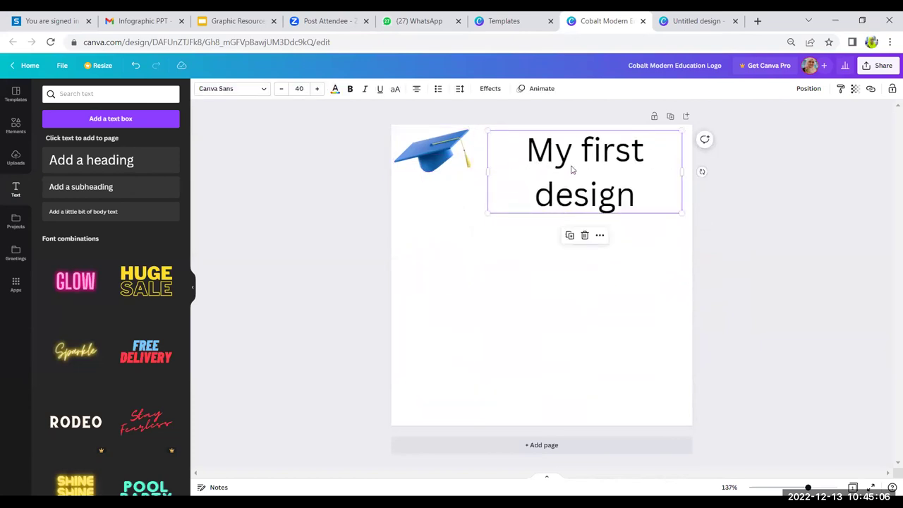
Step: Select the heading text and reduce its font size to 15
double_click(572, 169)
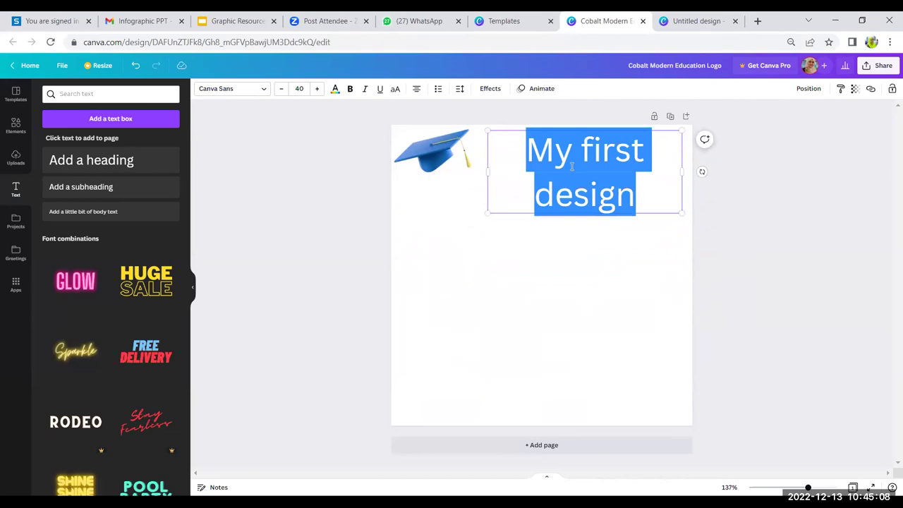
click(281, 90)
click(299, 88)
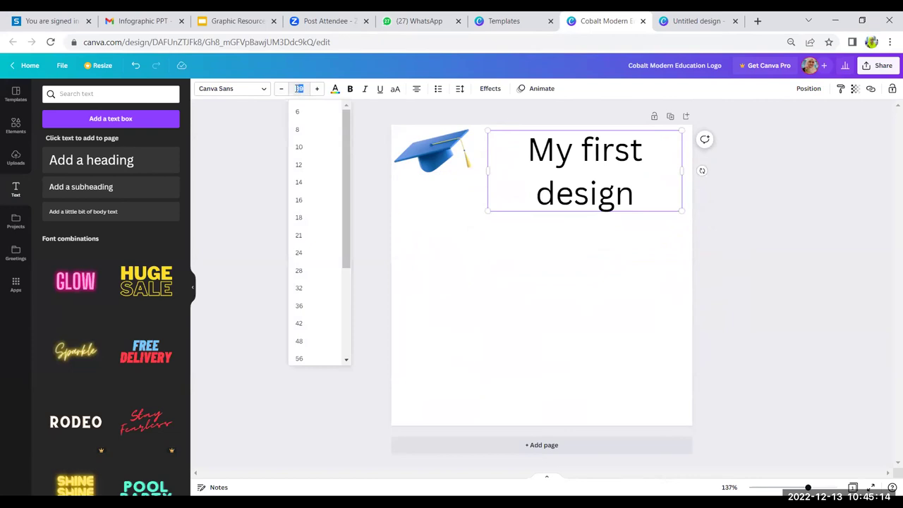
click(303, 169)
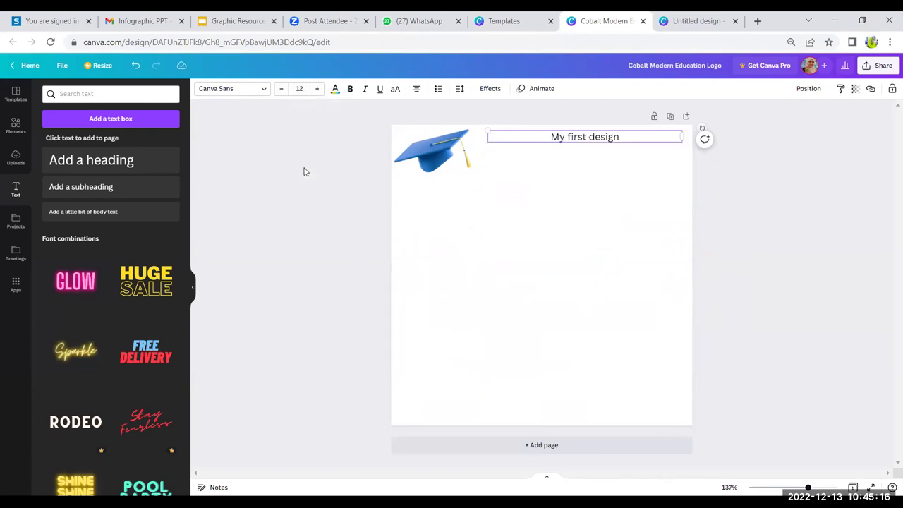
click(317, 89)
click(317, 89)
click(317, 89)
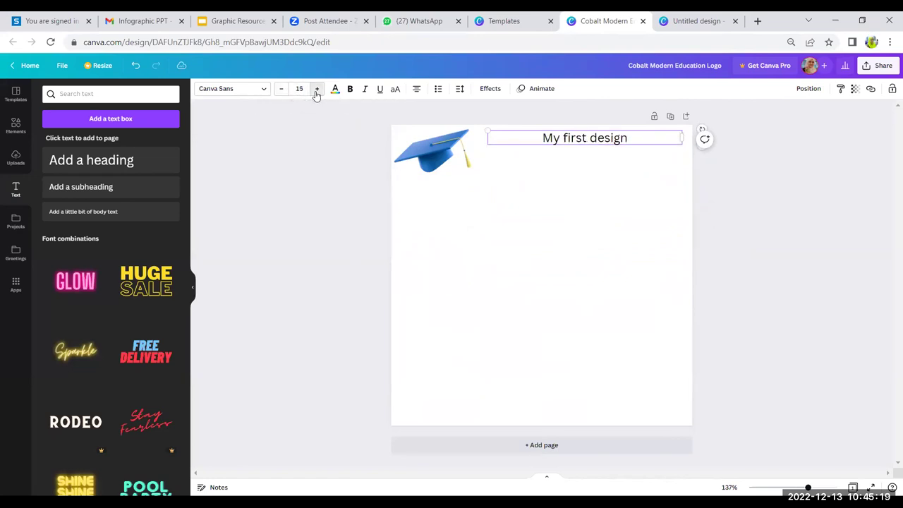
Step: Make the heading bold and colour it violet #5e17eb
click(350, 91)
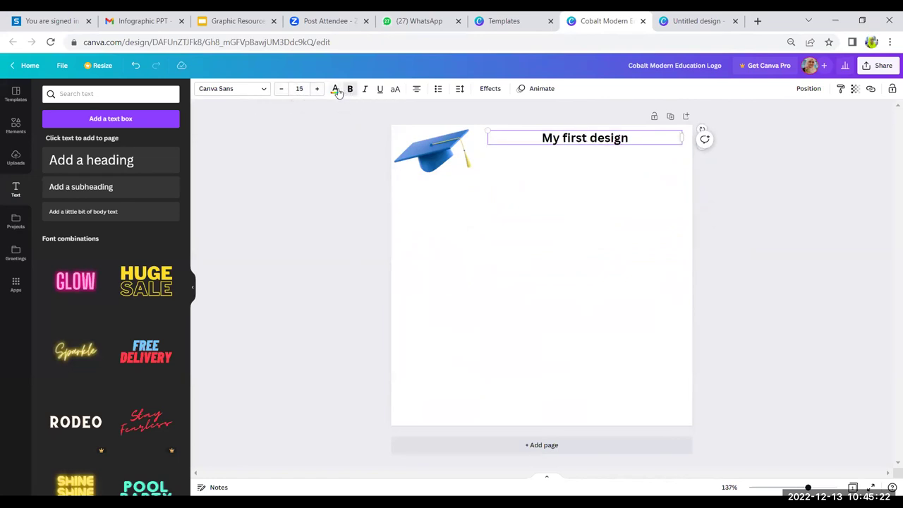
click(335, 90)
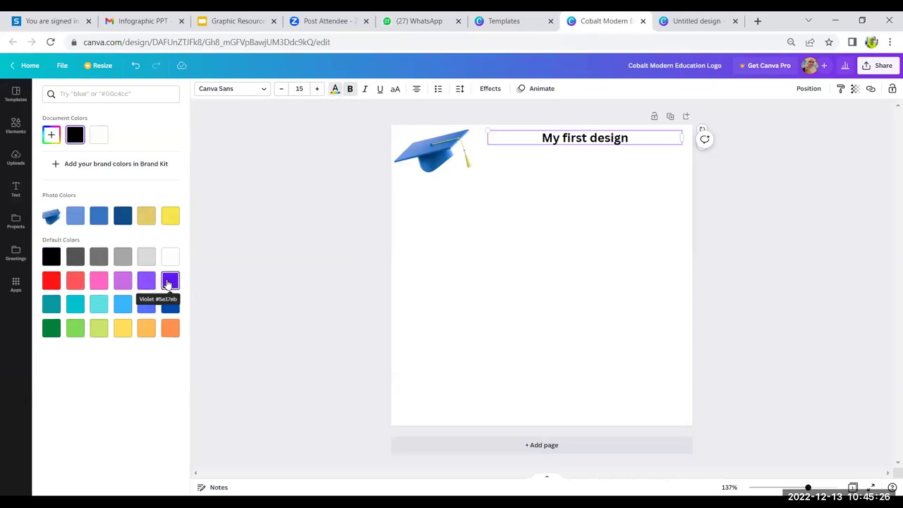
click(169, 283)
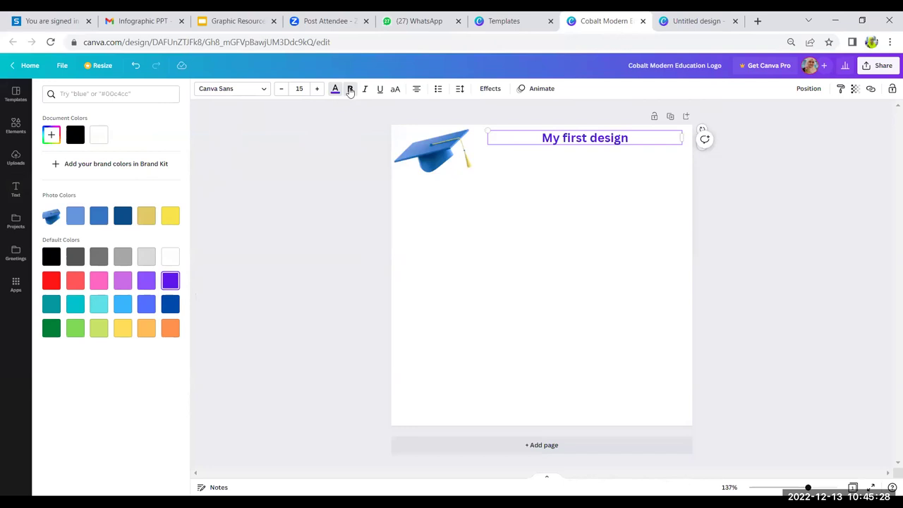
Step: Switch the heading to uppercase, toggling it back to its original case once to compare before leaving it in capitals
click(395, 90)
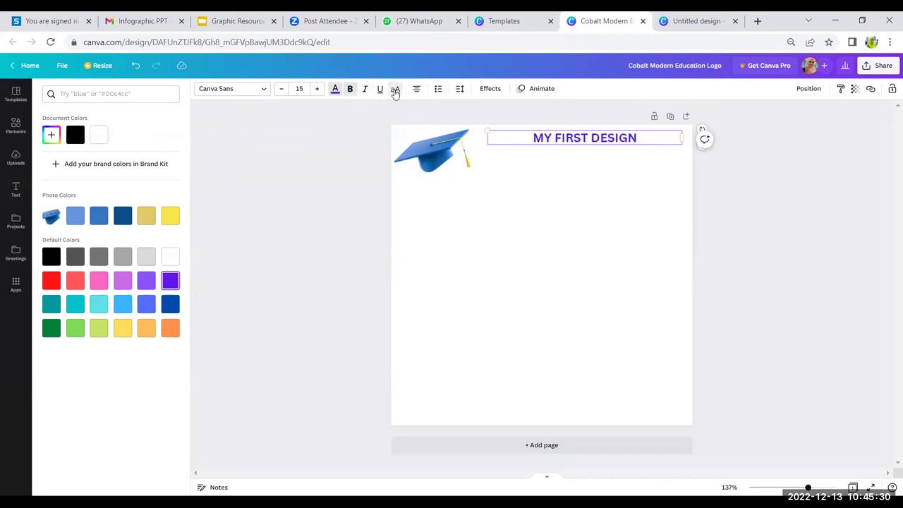
click(400, 93)
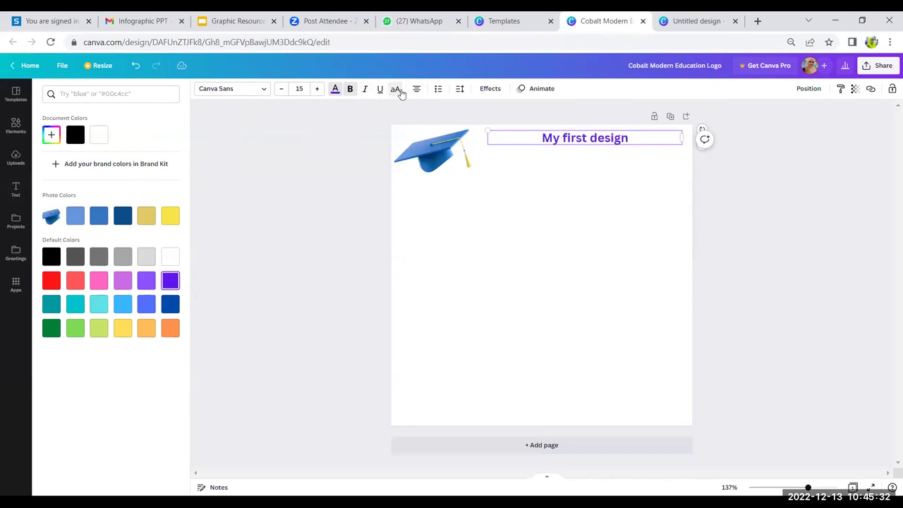
click(400, 93)
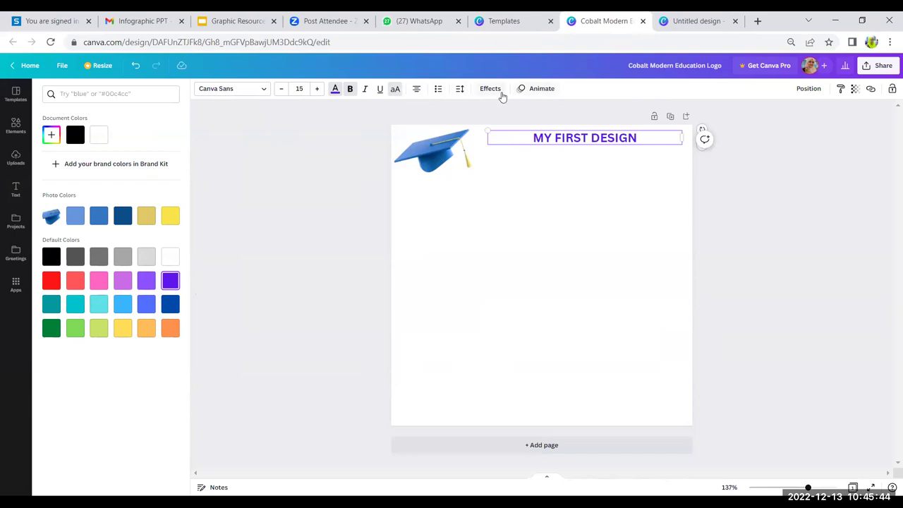
Step: Change the heading's font to Alegreya from the popular fonts
click(262, 90)
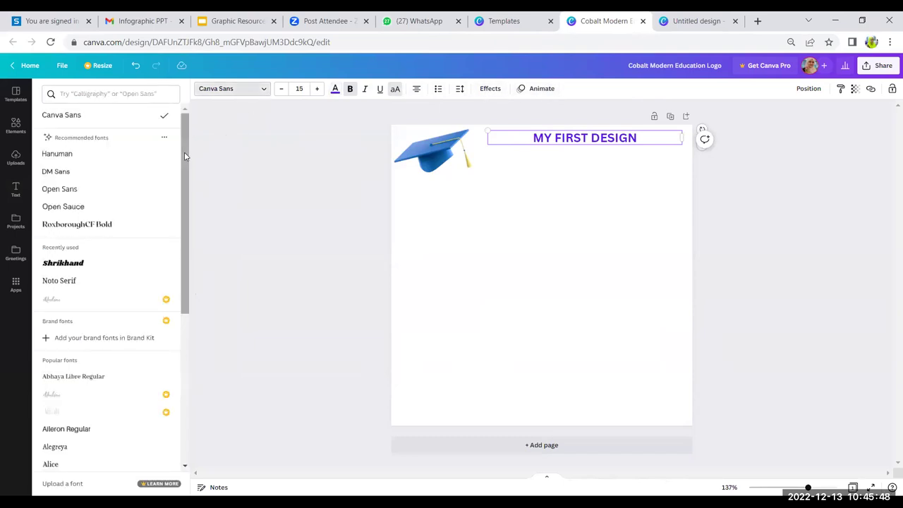
scroll(186, 196, down, 3)
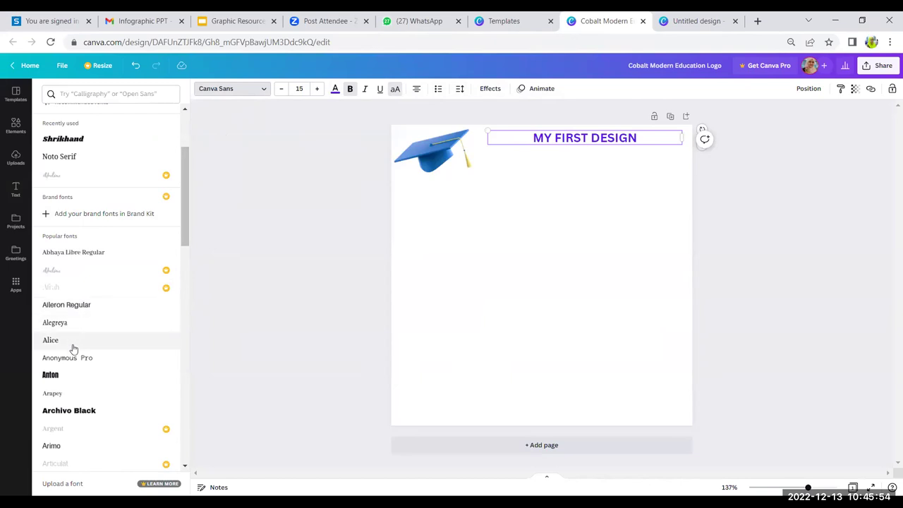
click(83, 325)
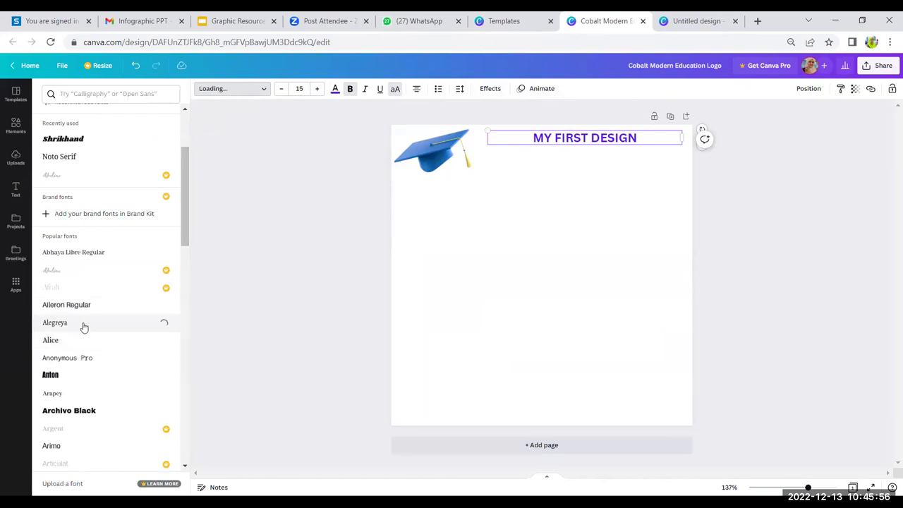